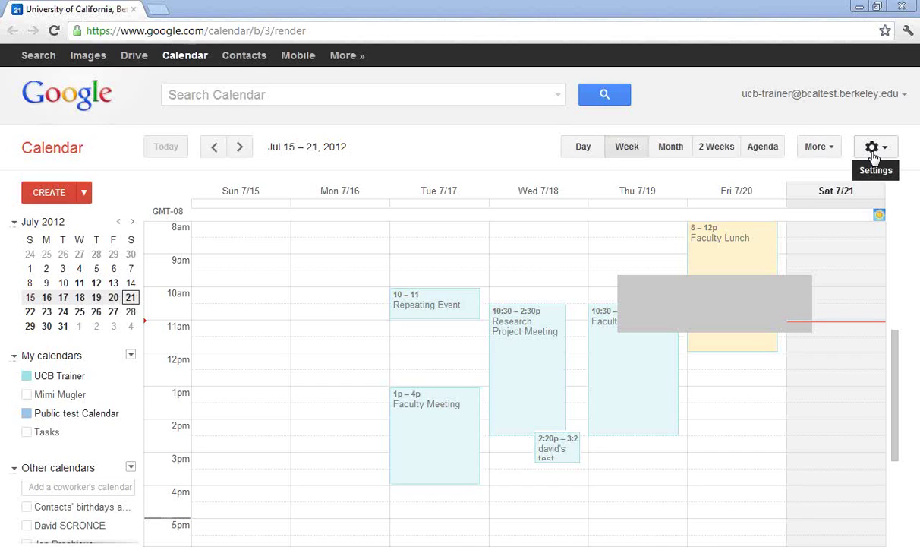
- Open the General settings page from the gear menu
left_click(873, 151)
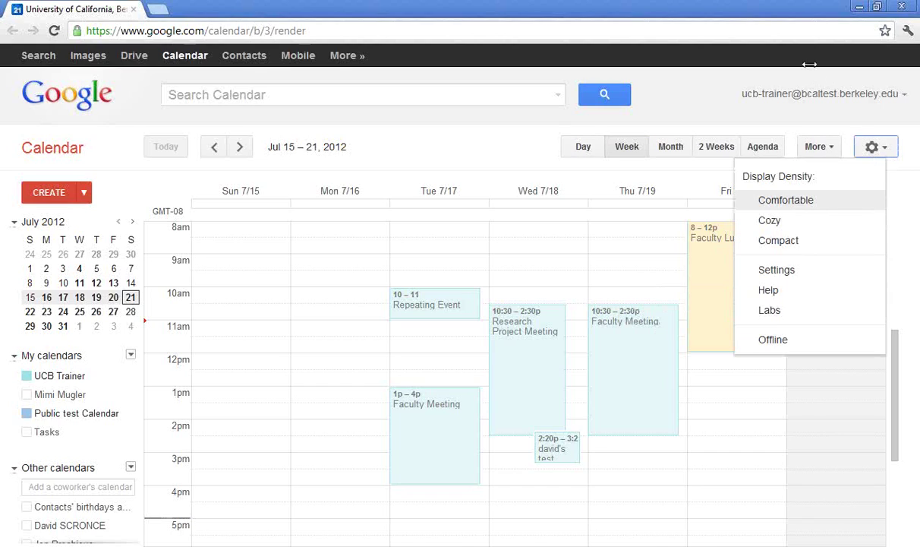
left_click(763, 13)
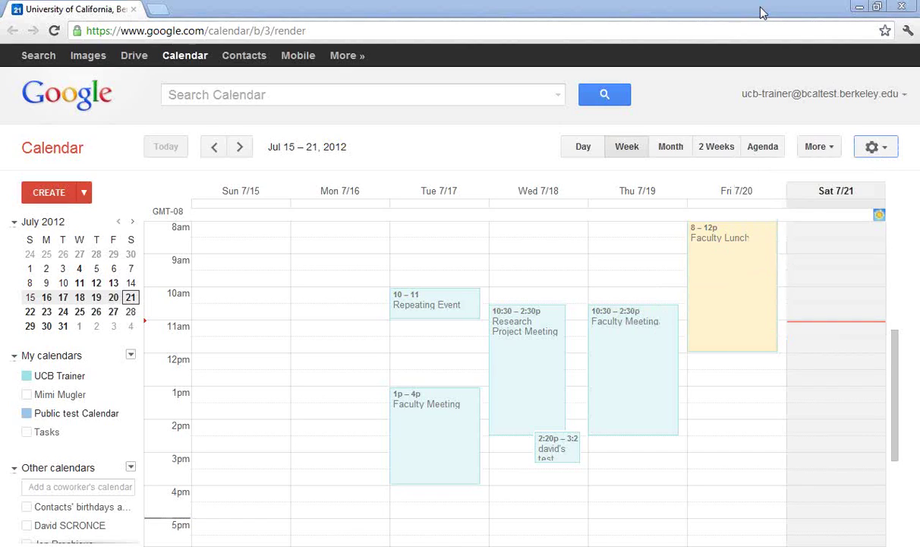
left_click(823, 148)
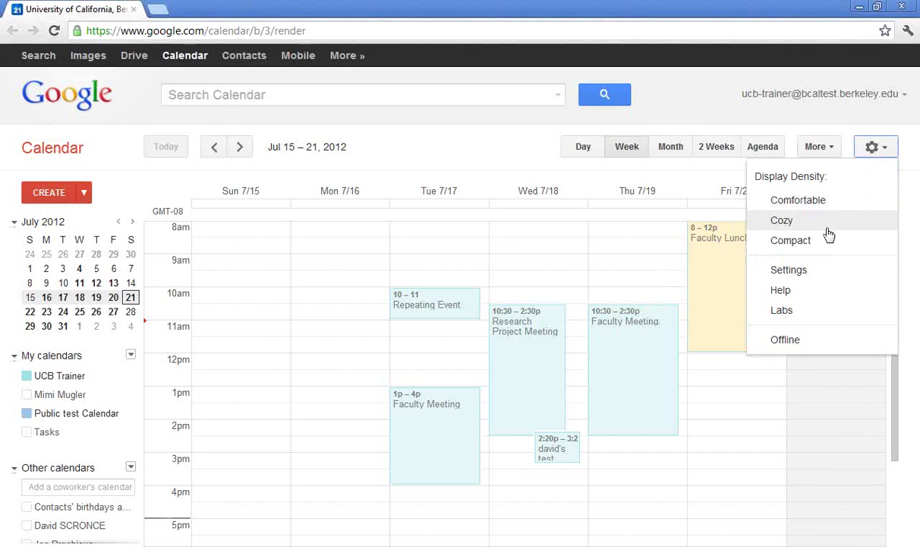
left_click(812, 273)
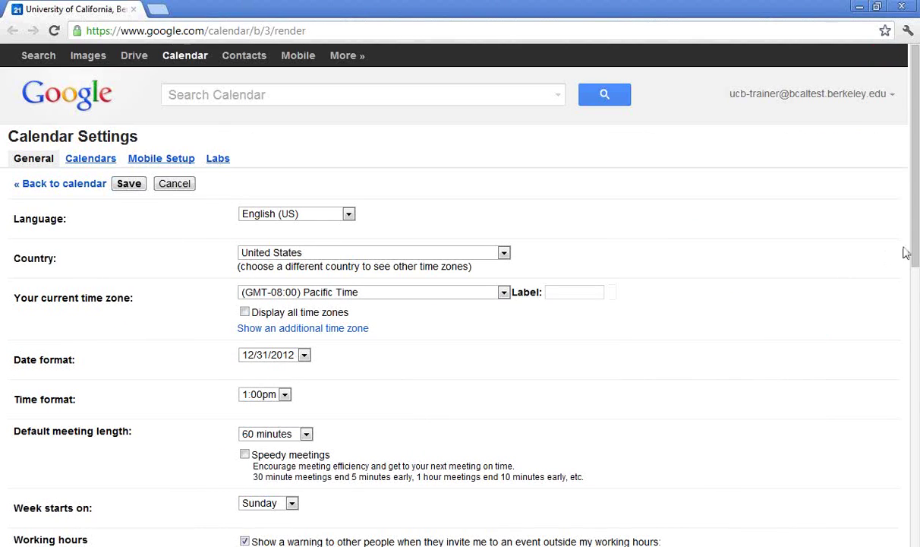
- Keep the default meeting length at 60 minutes and enable speedy meetings for 50 minutes
left_click_drag(914, 247, 914, 280)
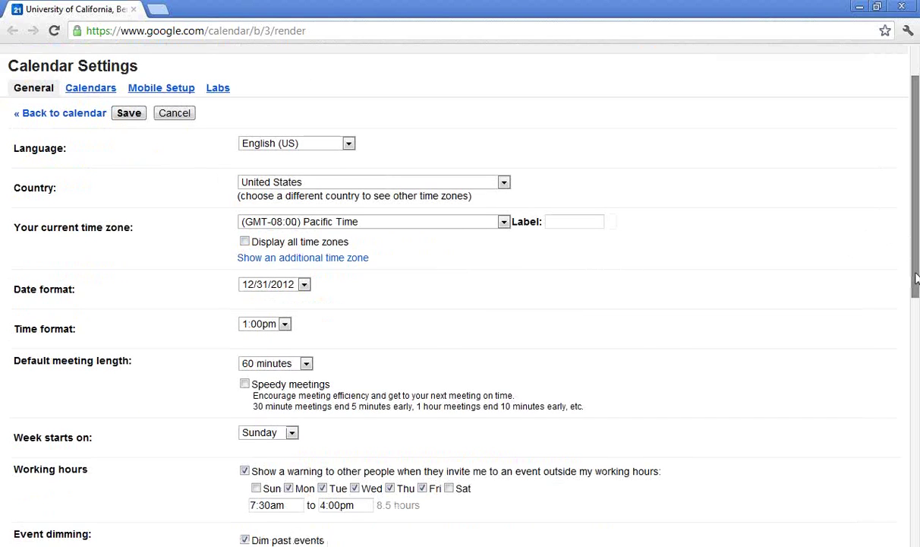
left_click(307, 364)
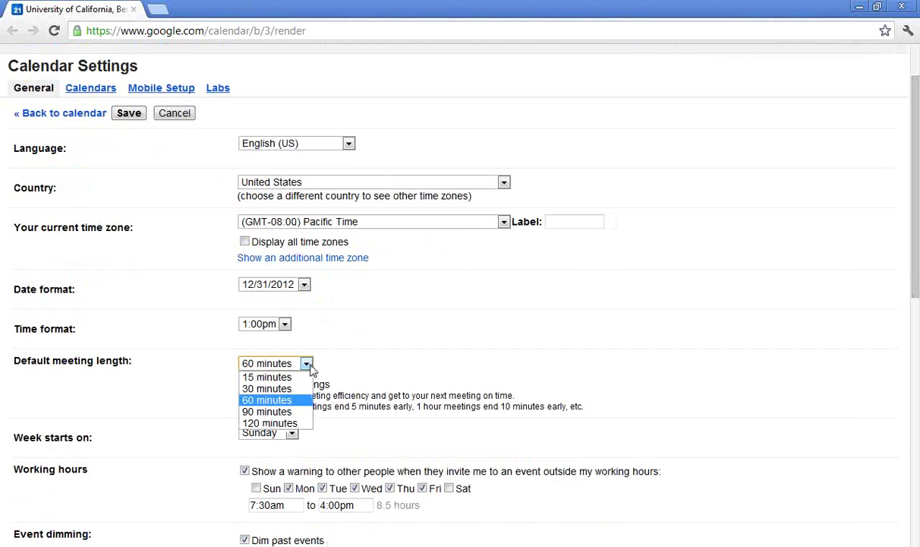
left_click(314, 343)
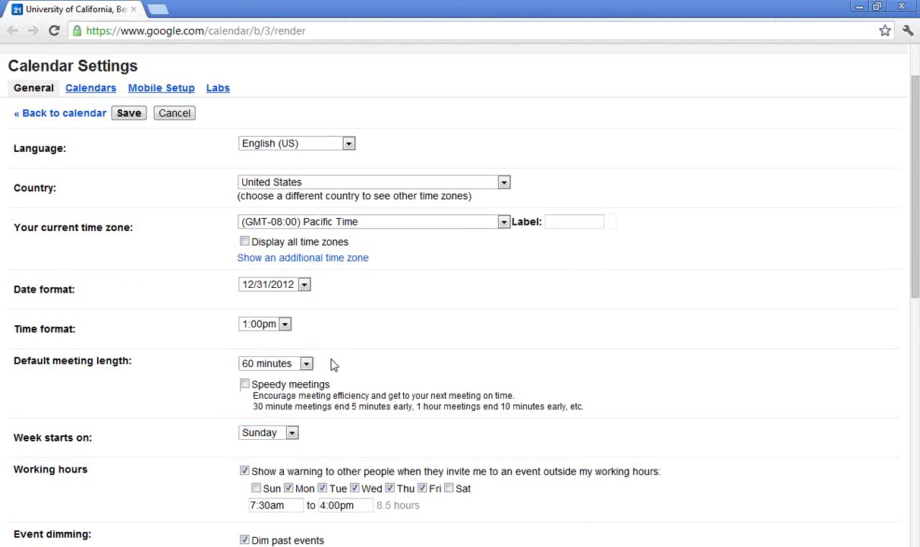
left_click(244, 385)
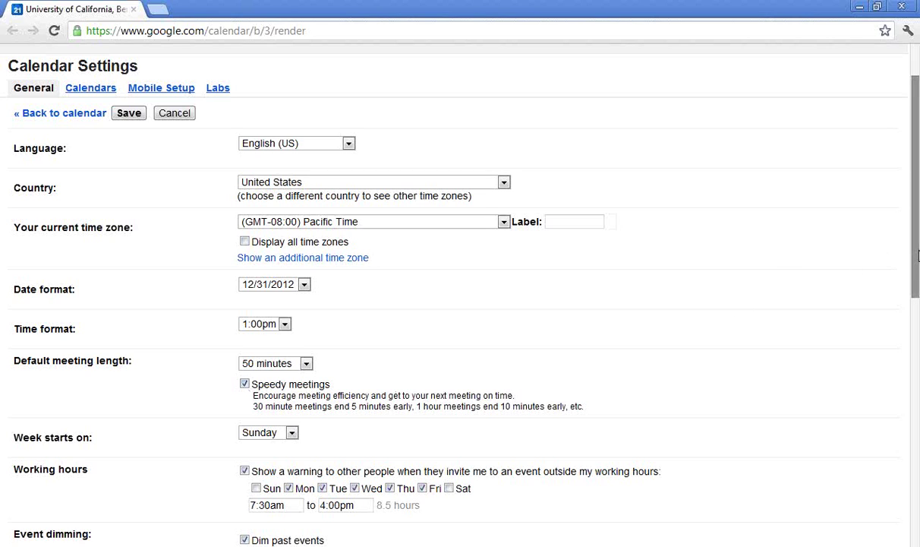
- Hide weekends and keep Week as the default view
left_click_drag(915, 255, 916, 408)
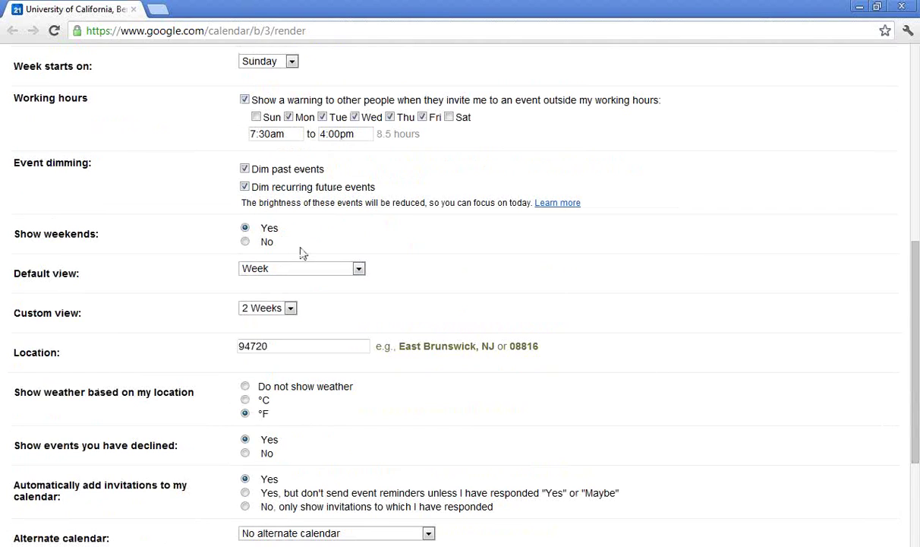
left_click(246, 242)
left_click(359, 271)
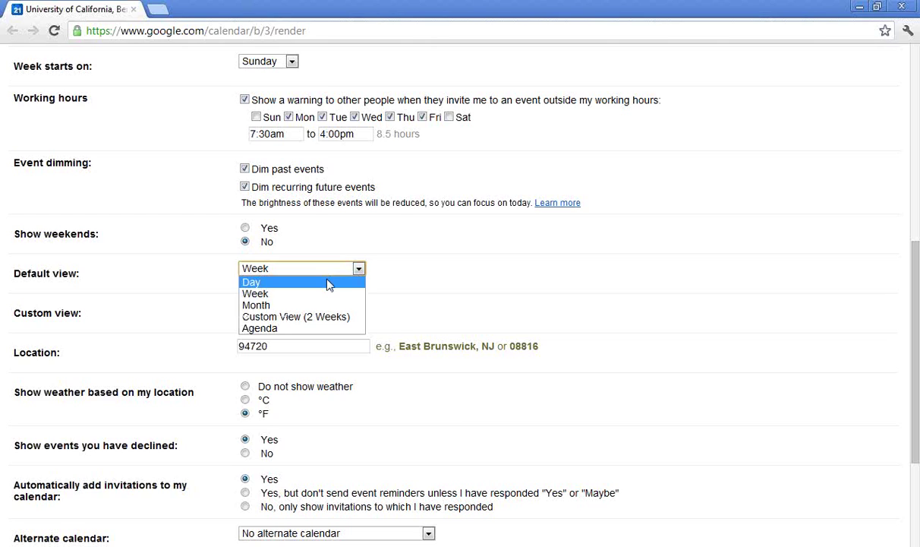
left_click(320, 296)
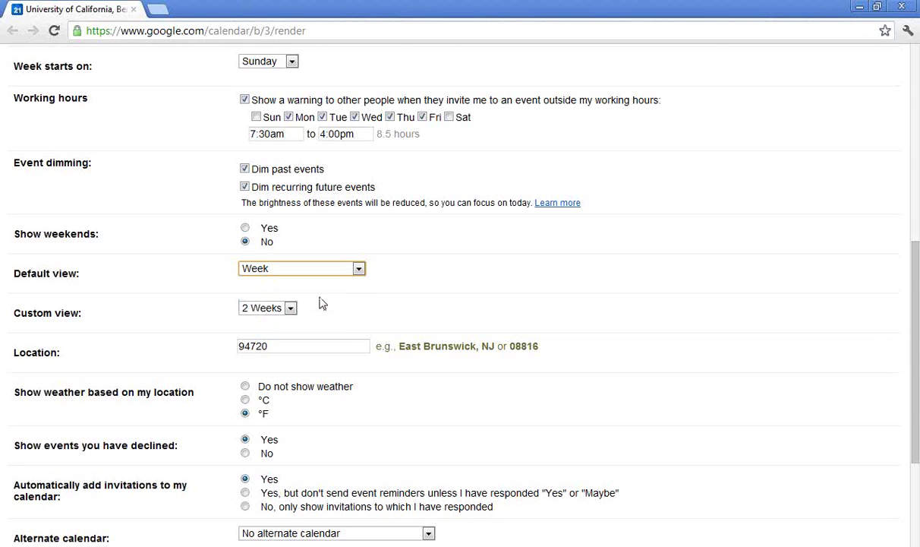
- Set the custom view to 3 Weeks and check the location postcode 94720
left_click(290, 308)
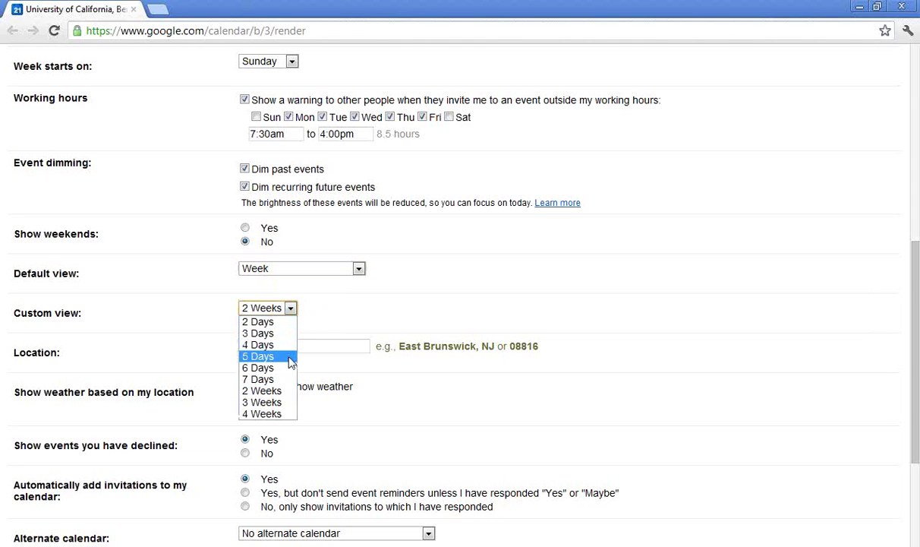
left_click(286, 403)
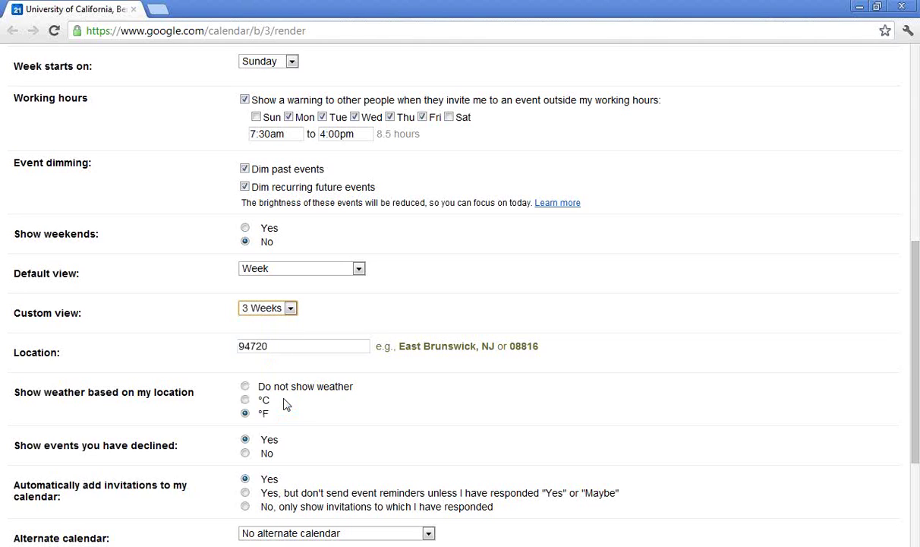
left_click(300, 349)
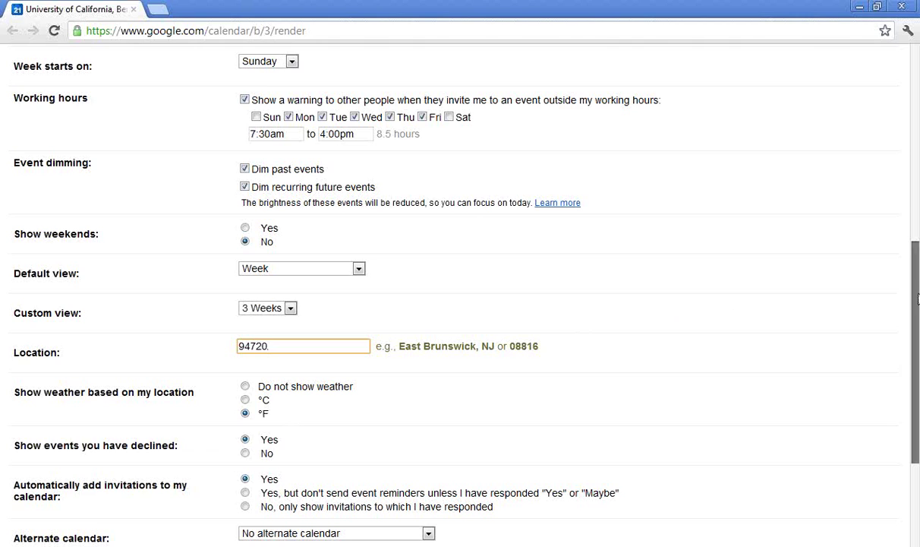
left_click_drag(917, 298, 917, 416)
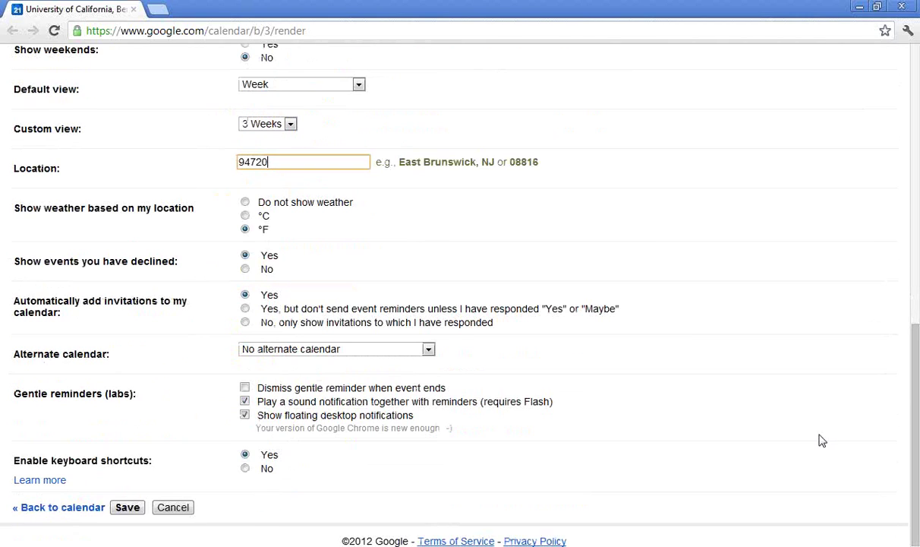
- Save the general settings and open the UCB Trainer calendar's options menu
left_click(127, 507)
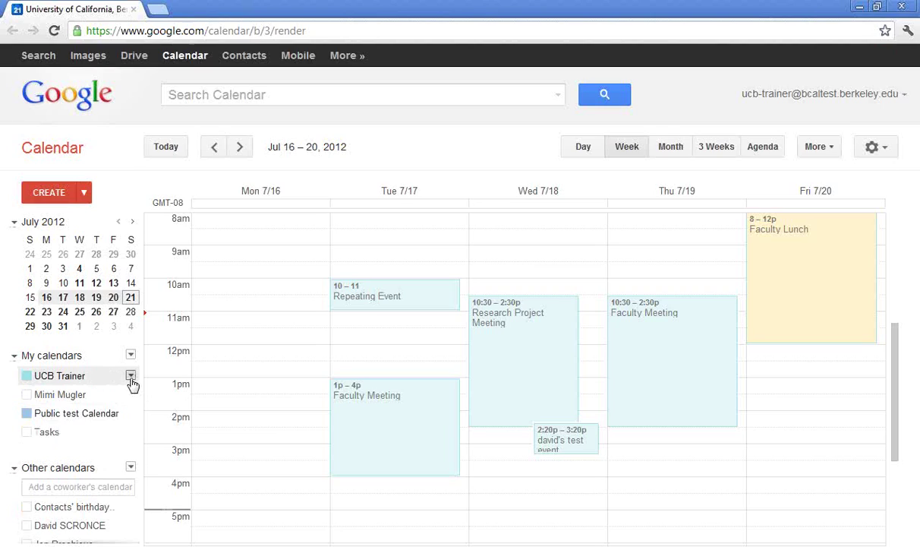
left_click(130, 377)
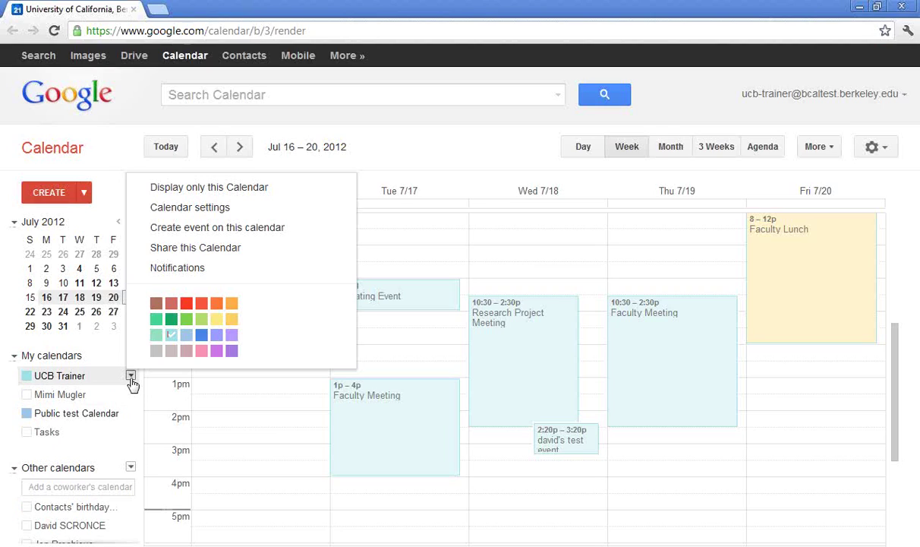
- Add a 30-minute email reminder to the UCB Trainer calendar's default reminders
left_click(205, 270)
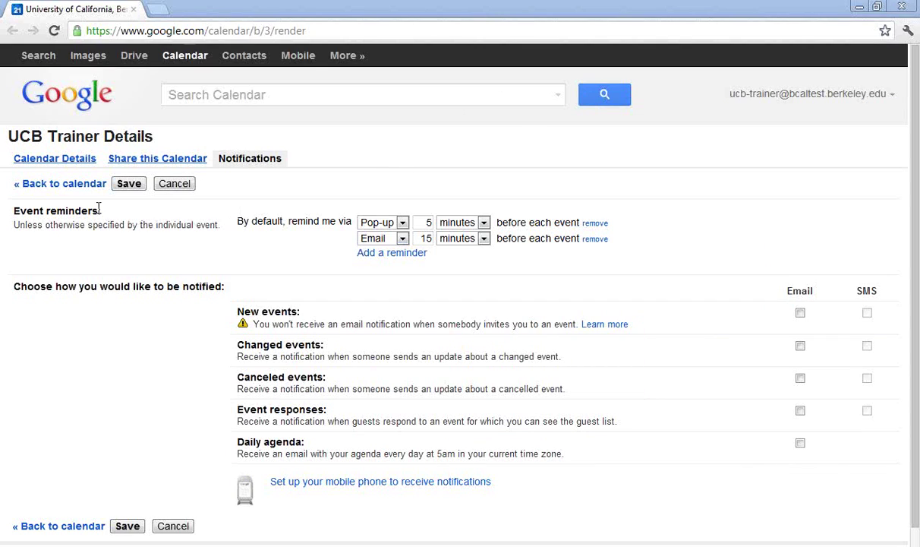
left_click_drag(14, 211, 115, 215)
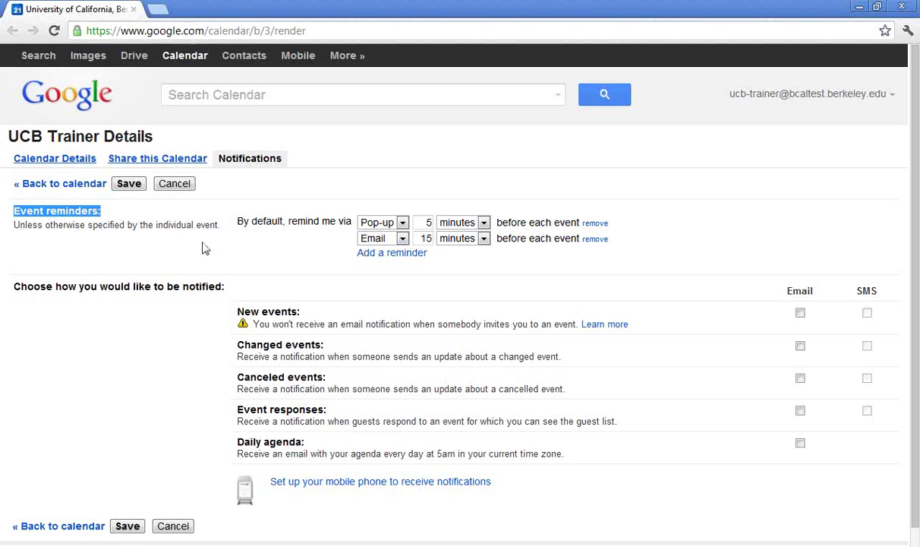
left_click(382, 259)
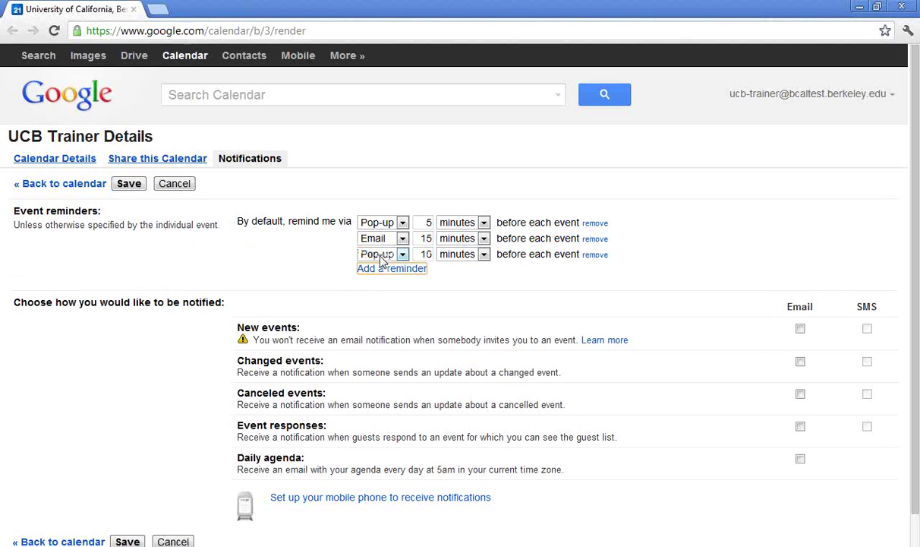
left_click(382, 255)
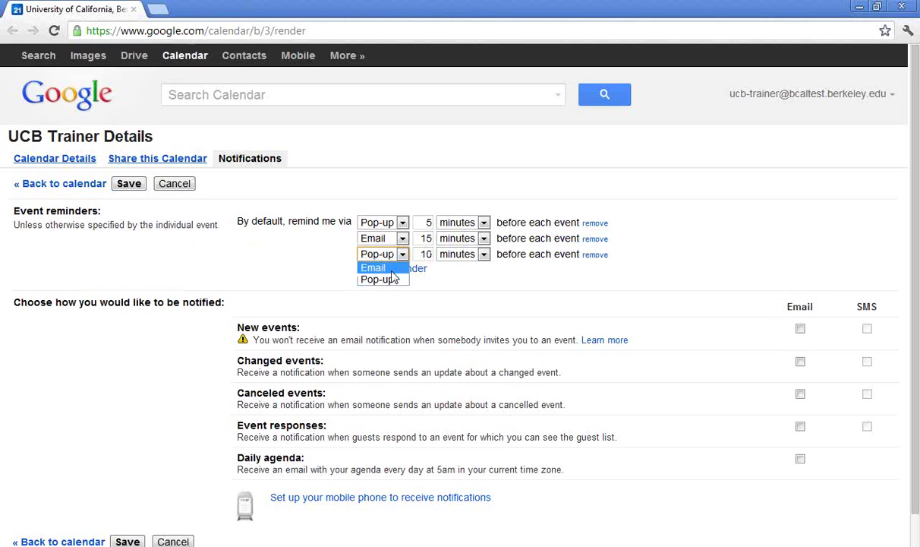
left_click(373, 267)
double_click(425, 254)
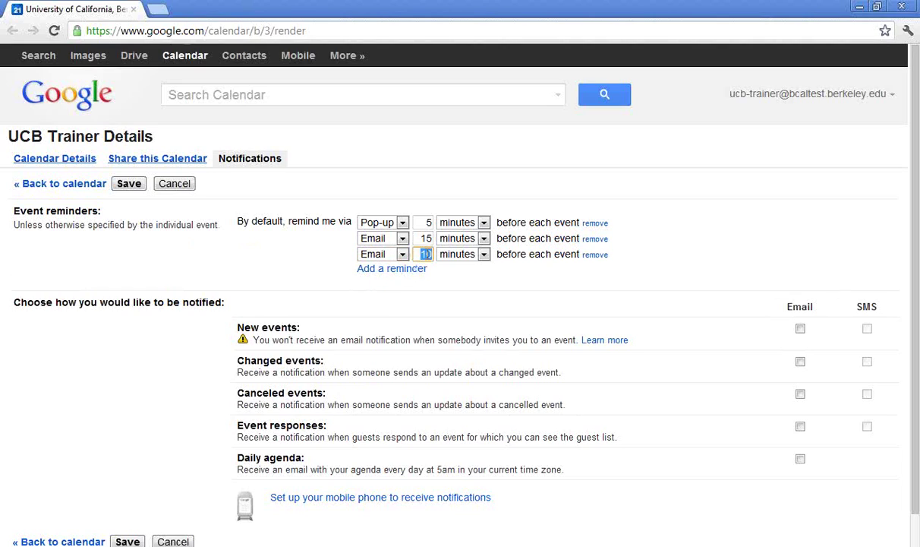
type("30")
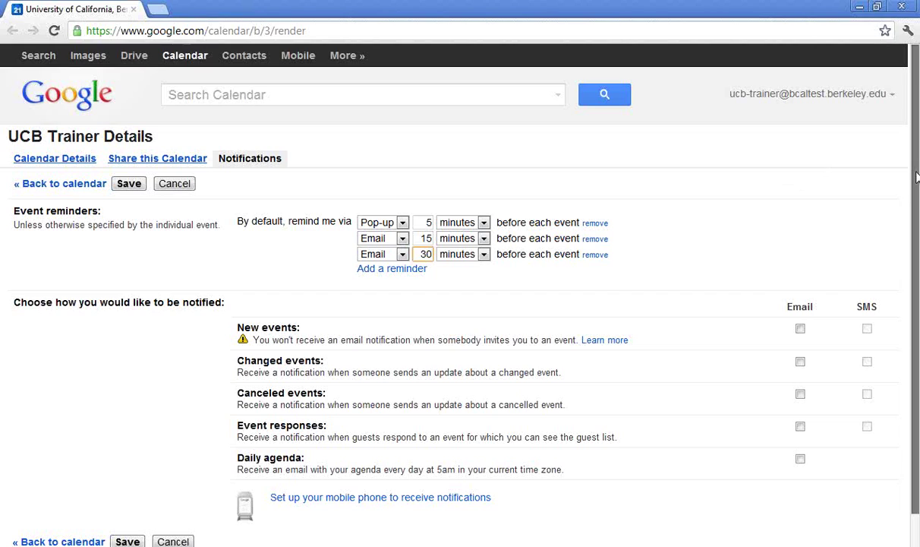
- Turn on email notifications for new, changed and canceled events
left_click_drag(916, 181, 917, 300)
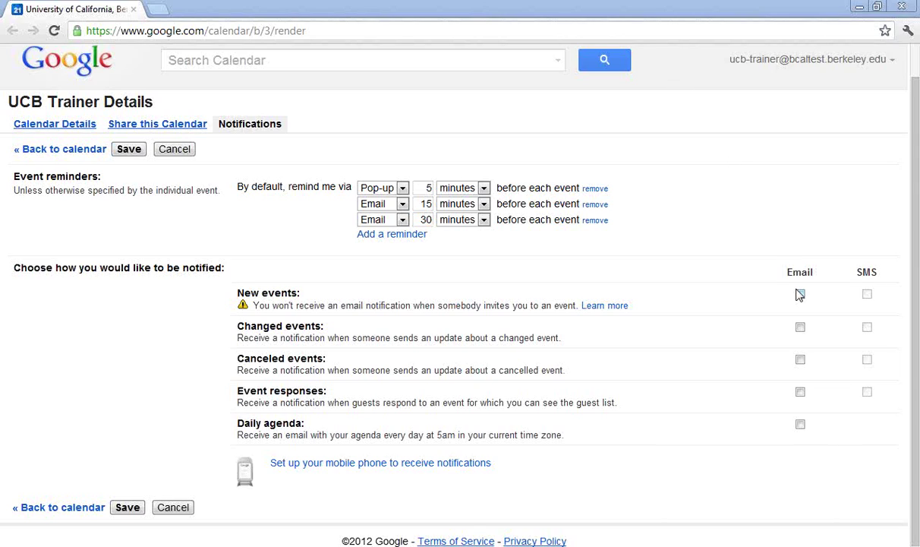
left_click(801, 296)
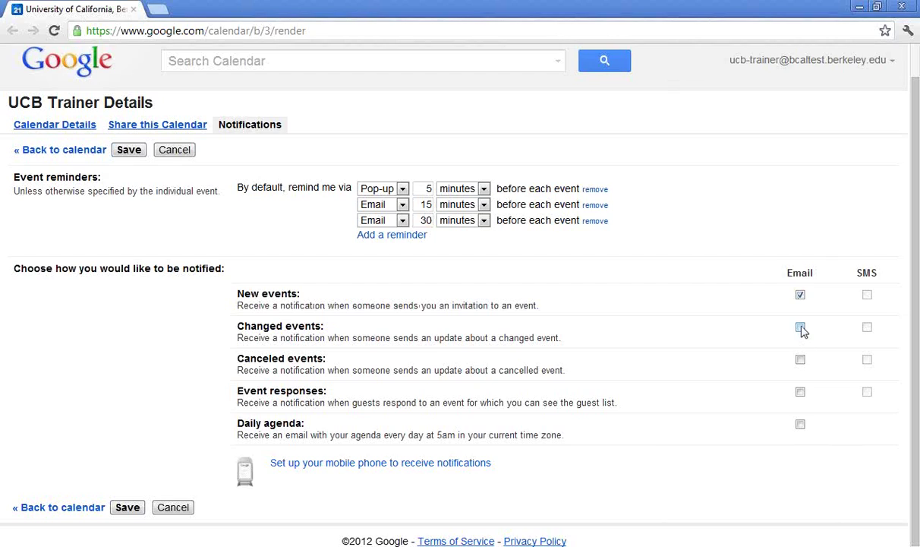
left_click(801, 328)
left_click(801, 361)
- Save the notification settings and start a new calendar from My calendars
left_click(126, 509)
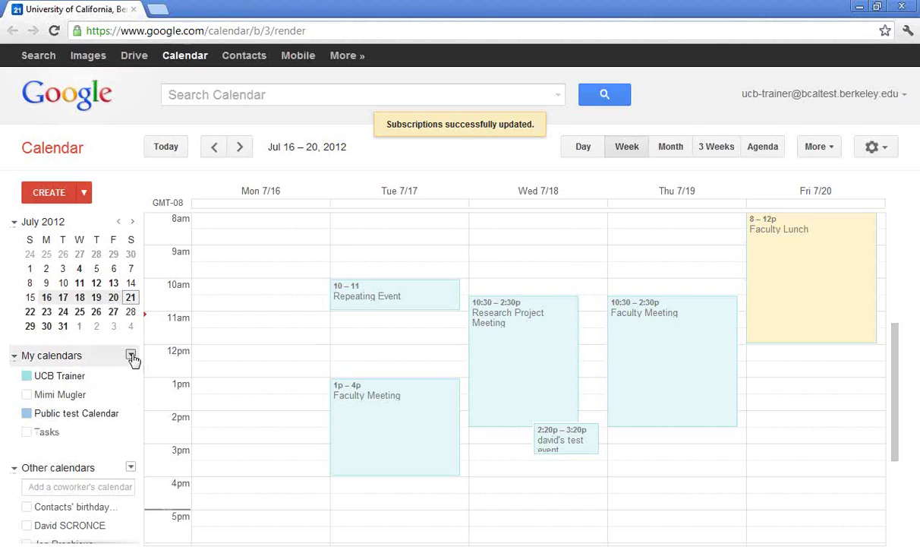
left_click(131, 355)
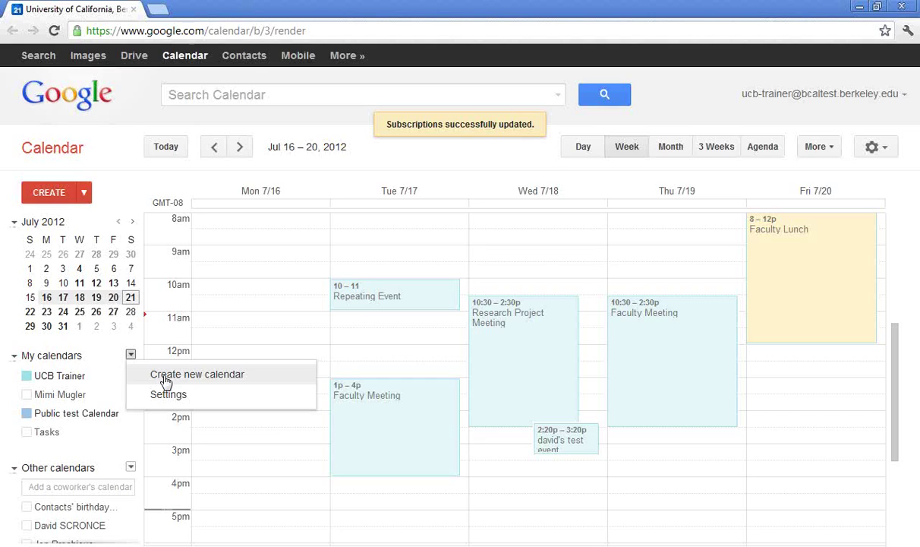
left_click(167, 379)
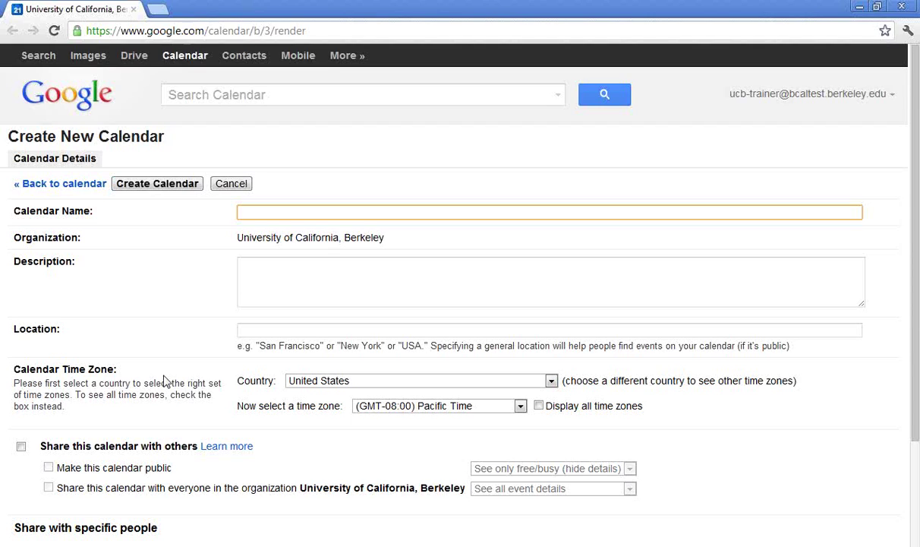
- Enter 'University Project Calendar' as the new calendar's name
type("University Project ")
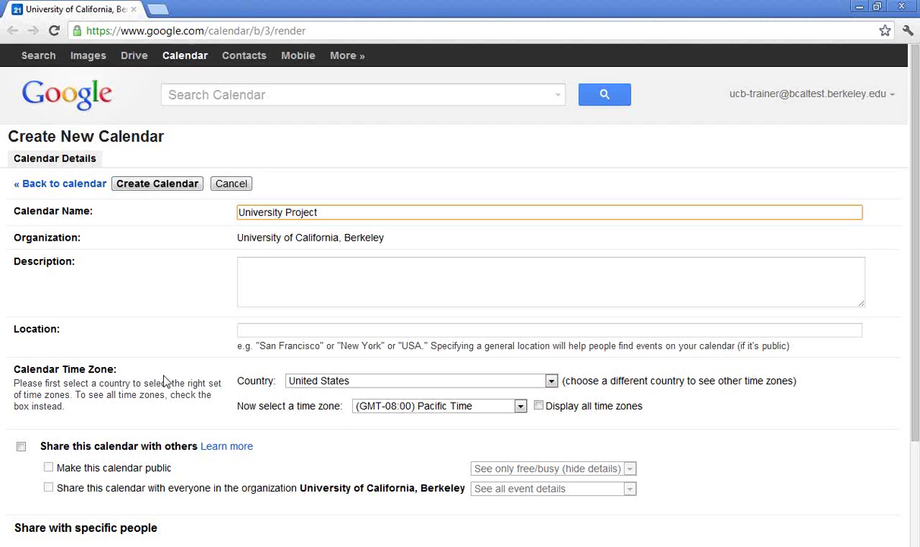
type("Calendar")
left_click_drag(916, 221, 917, 353)
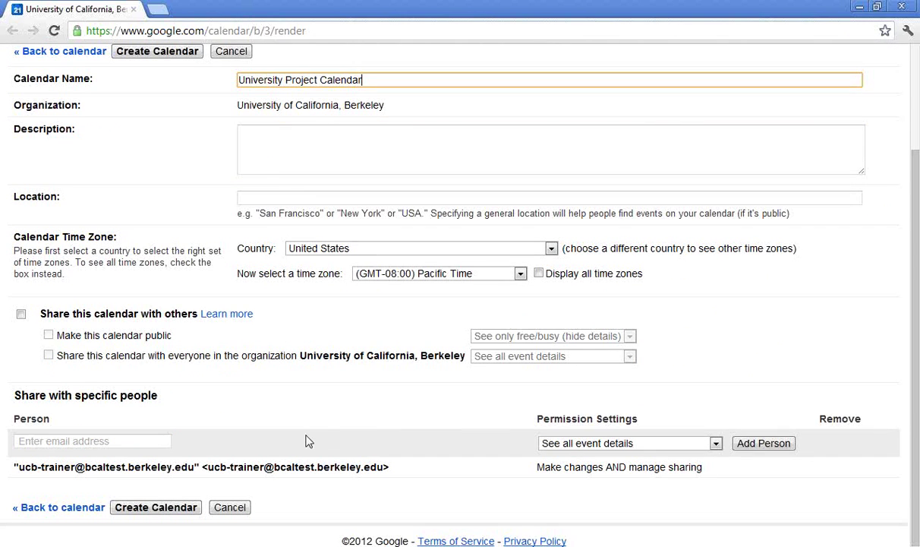
- Add two colleagues to the calendar's sharing list
left_click(127, 441)
type("dav")
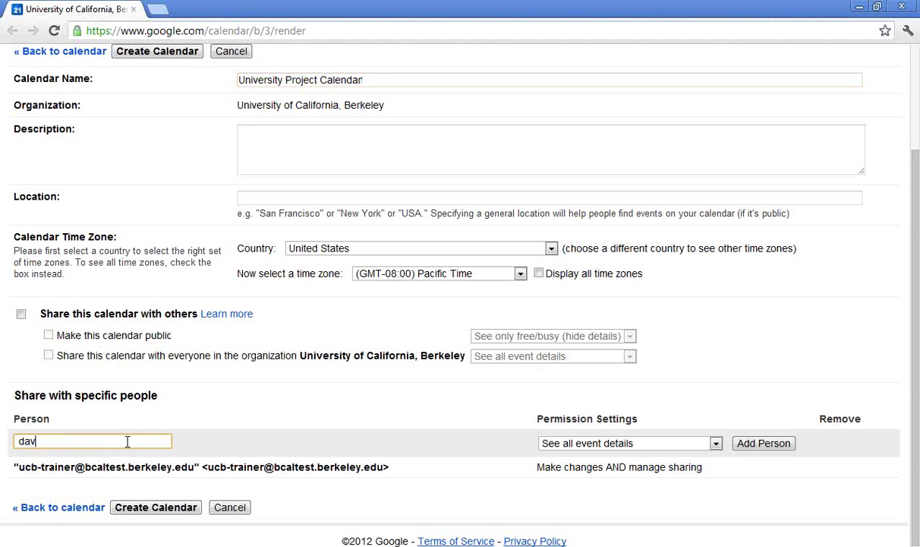
key("Return")
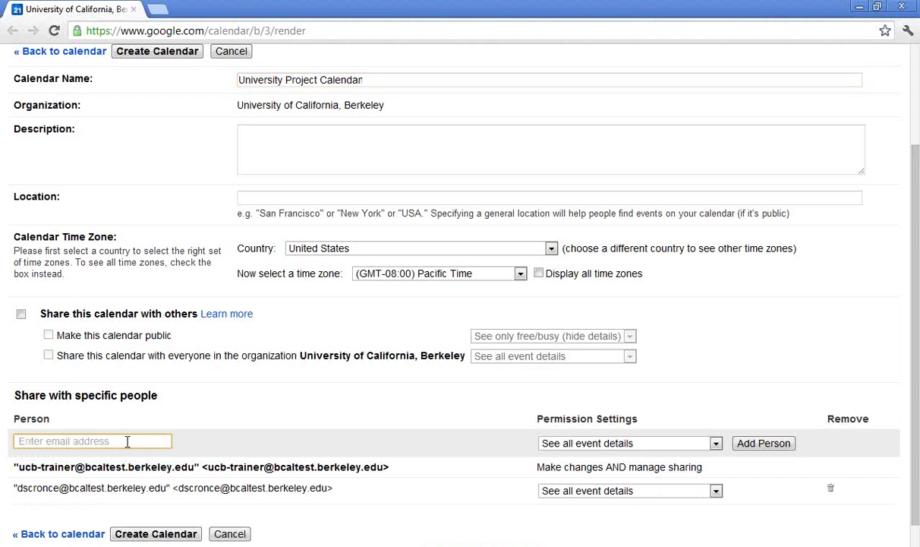
type("jon")
key("Return")
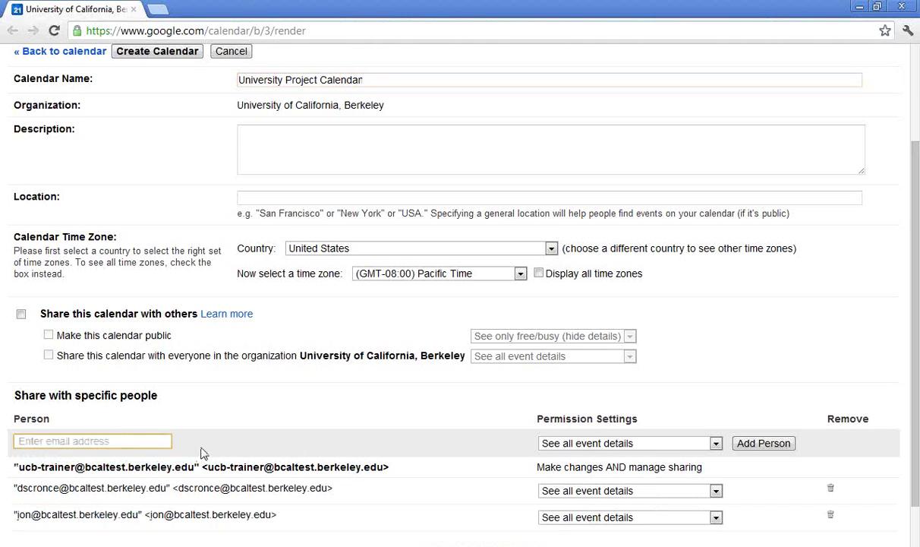
- Give one colleague 'Make changes AND manage sharing', the other 'Make changes to events', and create the calendar
left_click(716, 491)
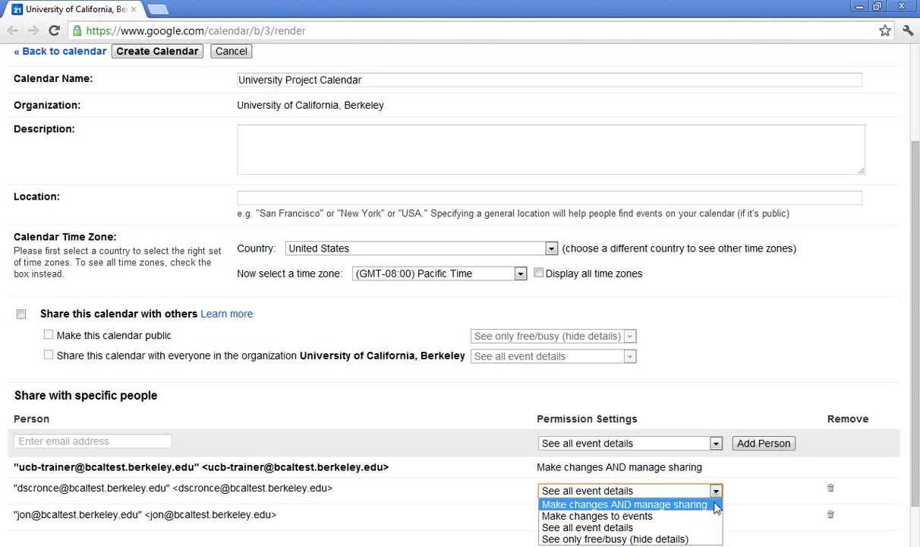
left_click(624, 504)
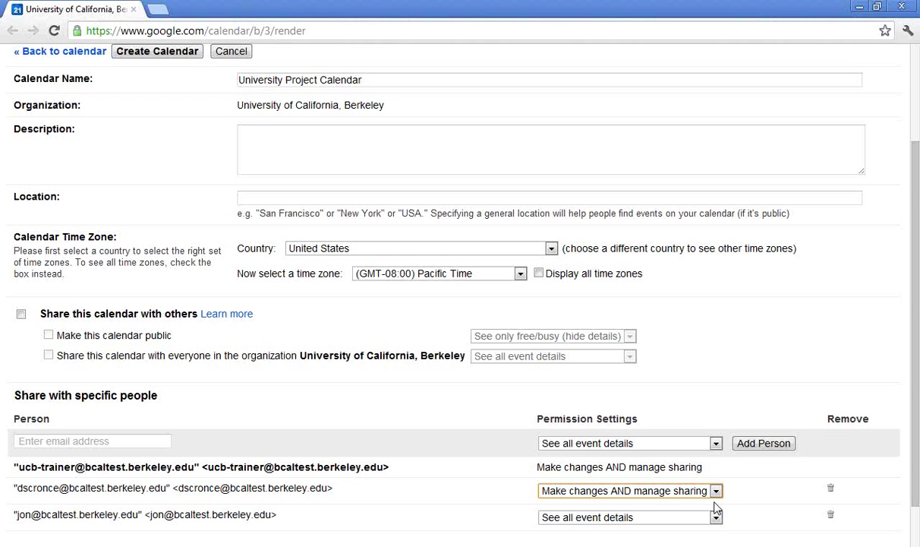
left_click(716, 517)
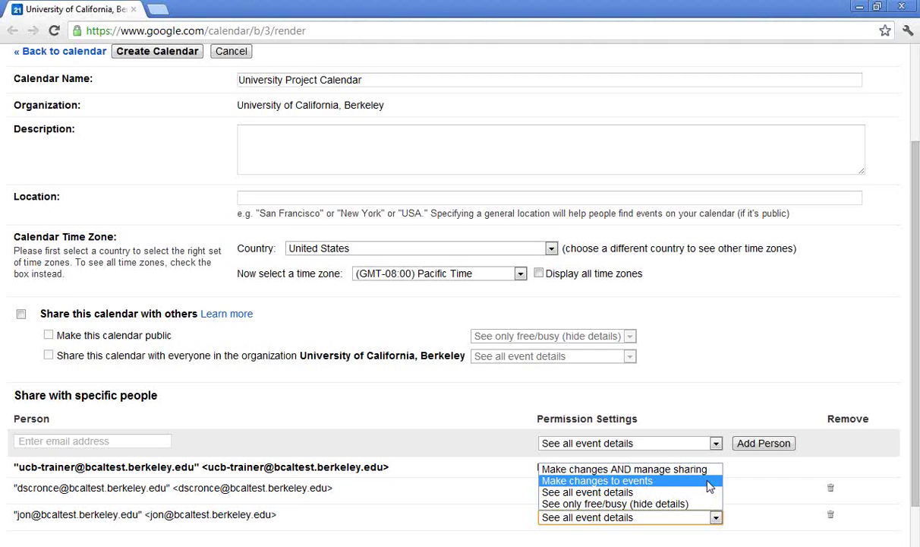
left_click(710, 482)
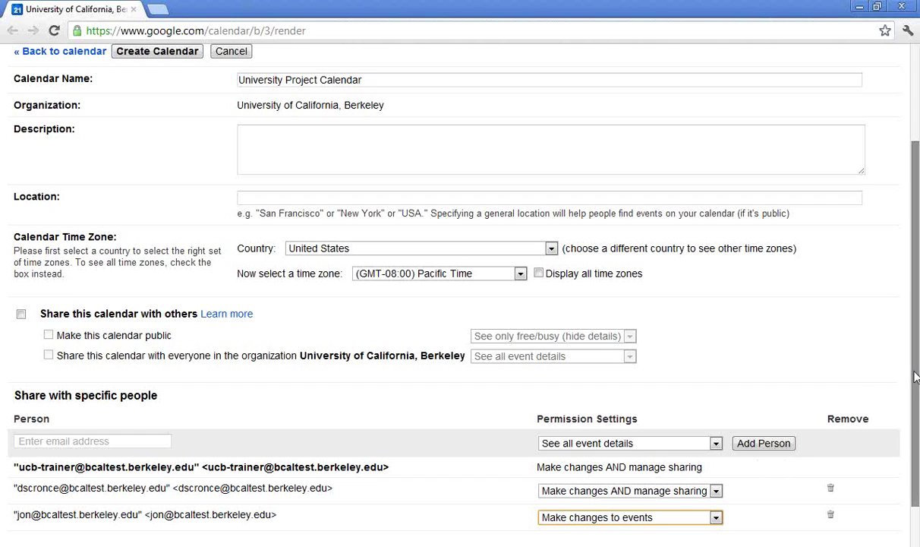
left_click_drag(914, 377, 915, 441)
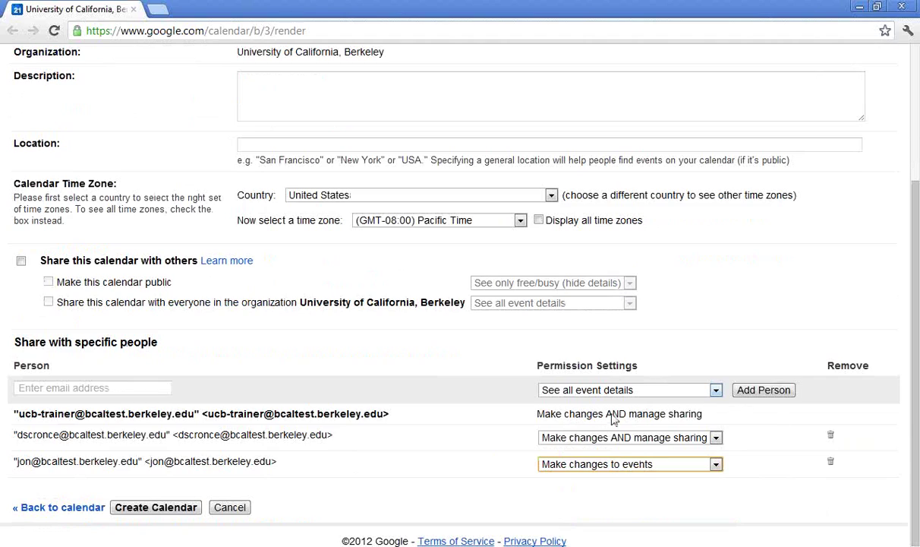
left_click(174, 510)
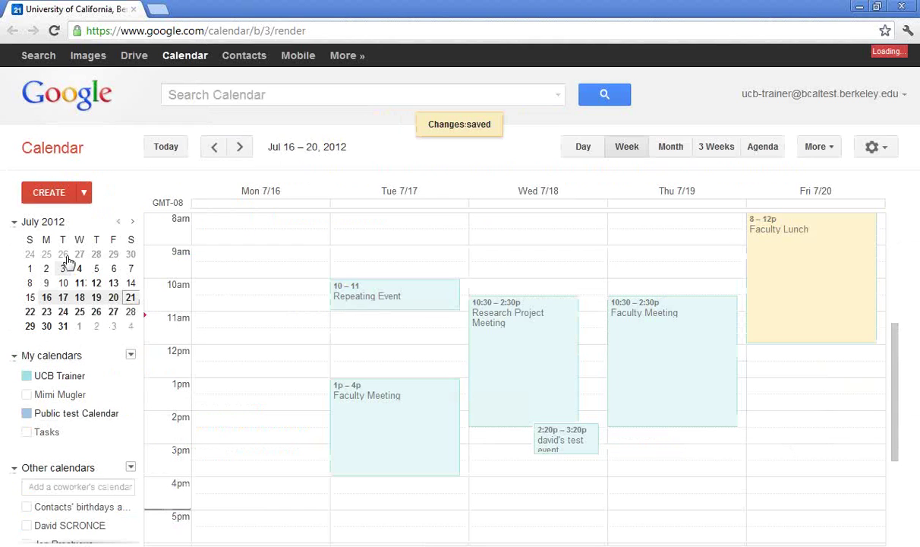
- Create a 'Project Meeting' event on the University Project Calendar
left_click(55, 199)
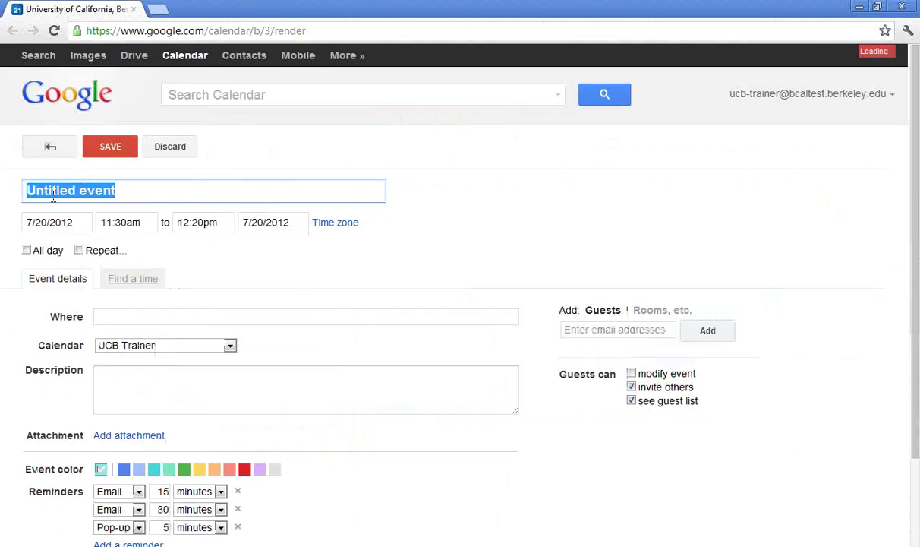
type("Pro")
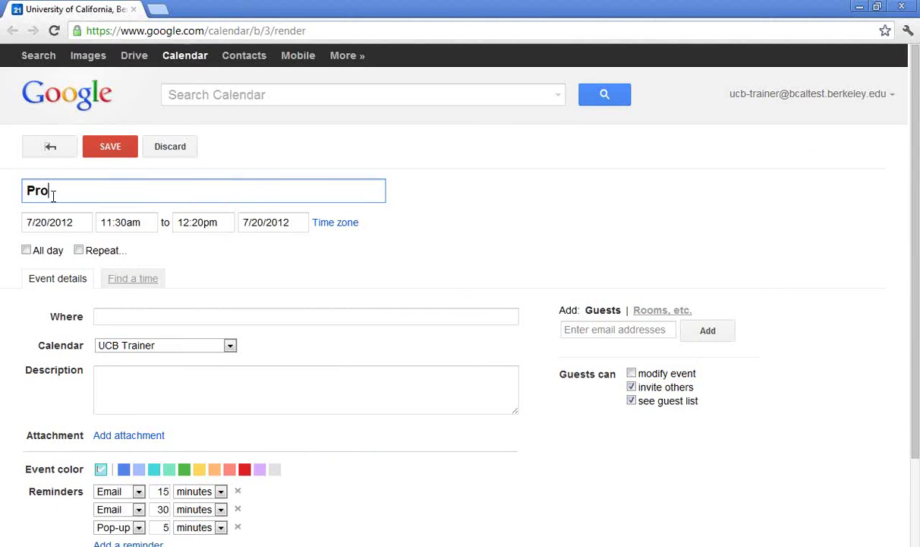
type("ject Meeting")
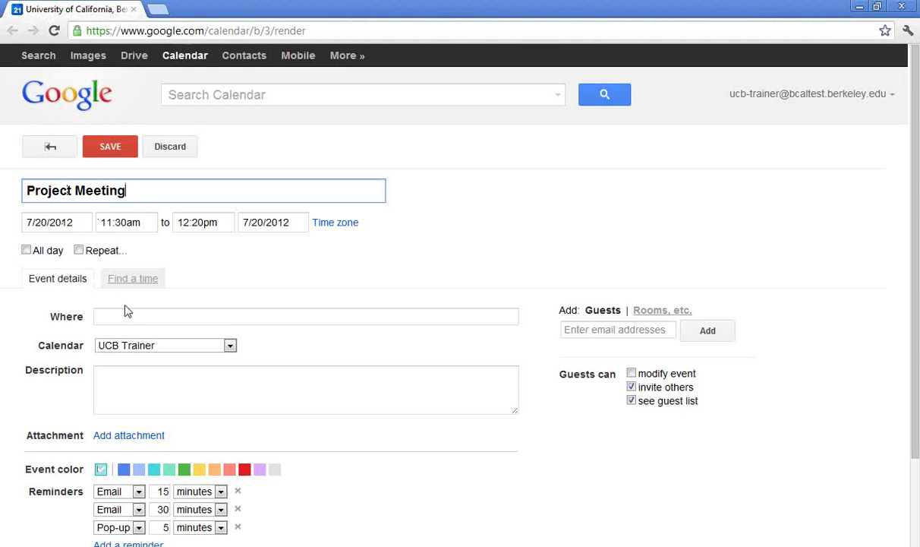
left_click(230, 346)
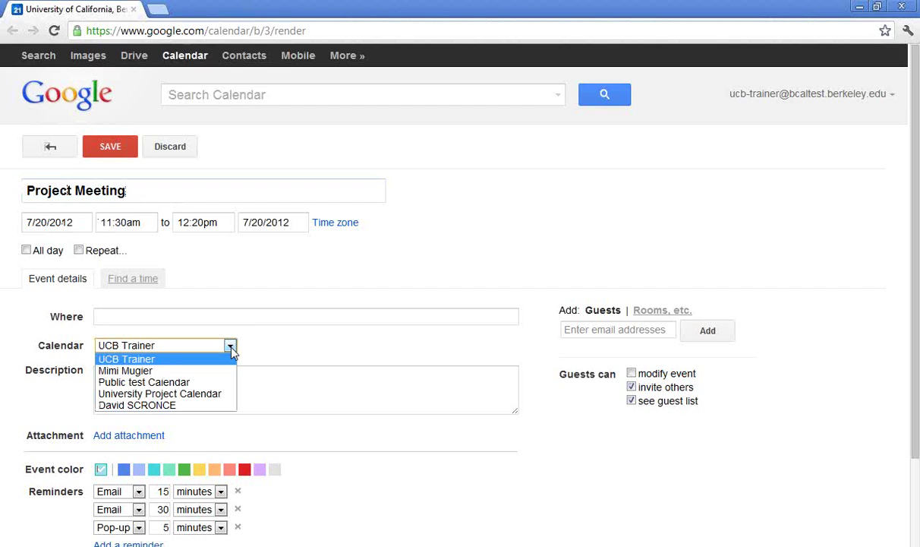
left_click(223, 397)
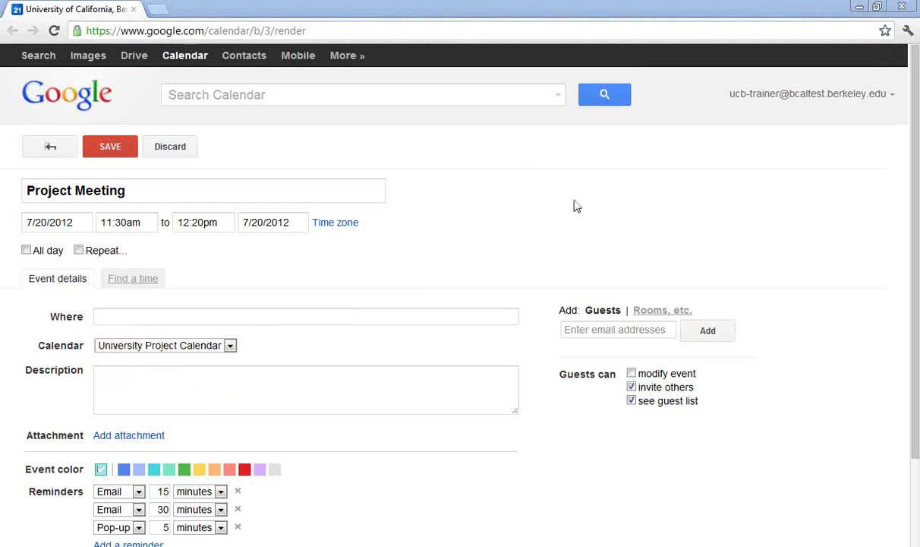
- Invite two colleagues and the trainer's email address as guests, keeping University Project Calendar
left_click(618, 331)
type("jon")
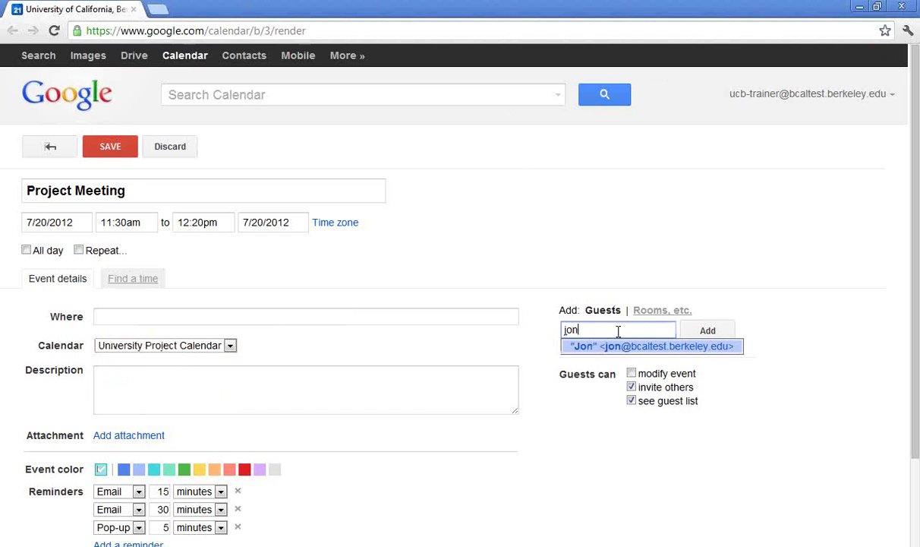
key("Return")
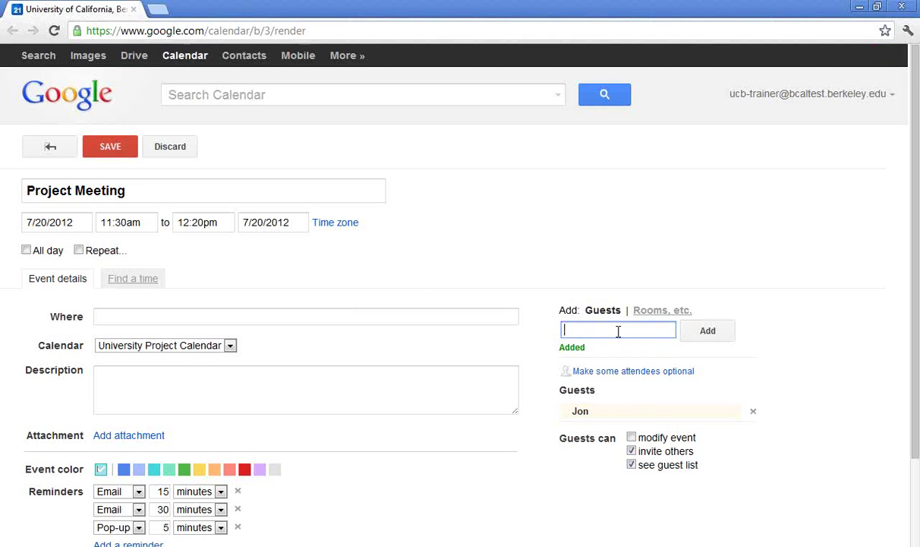
type("dav")
key("Return")
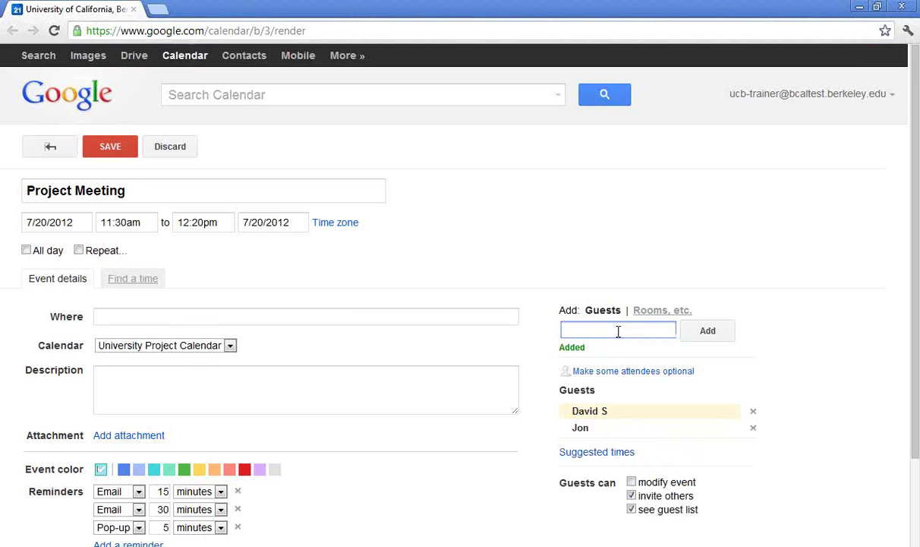
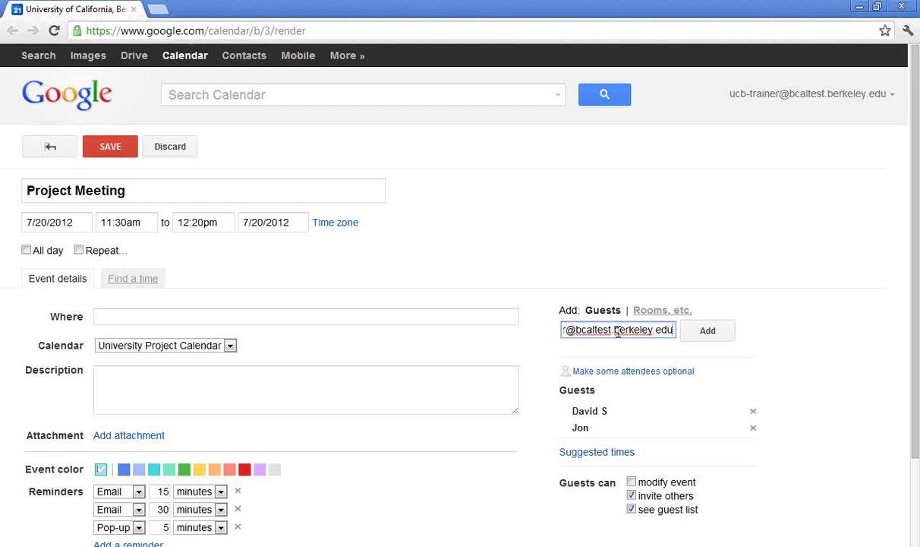
key("Return")
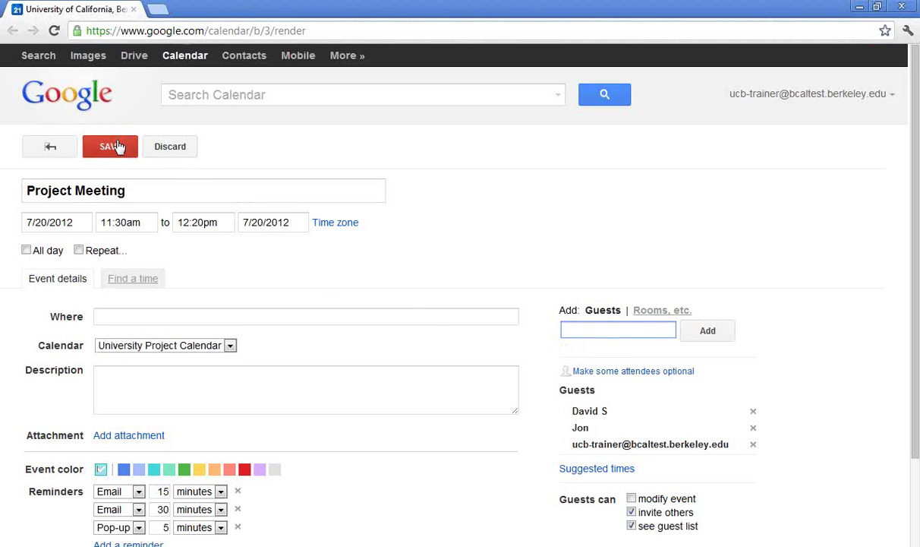
left_click(232, 348)
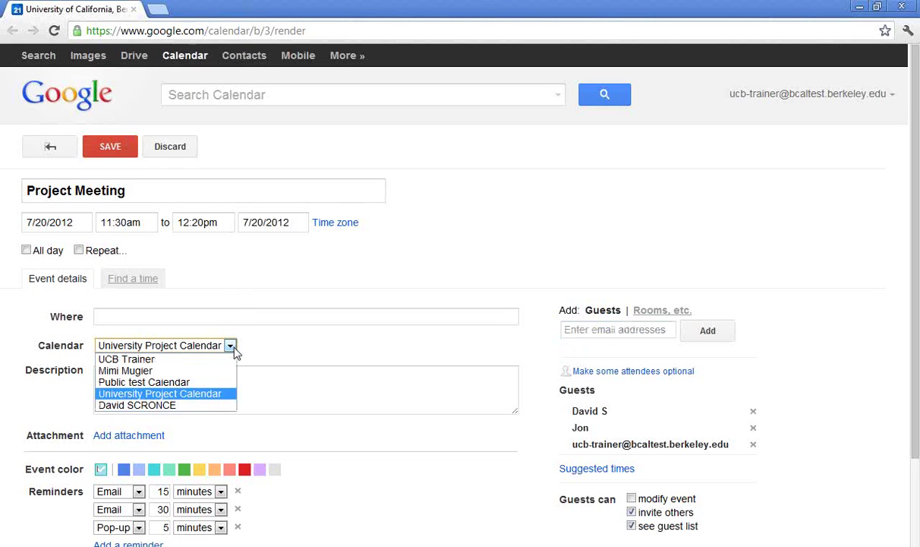
left_click(226, 395)
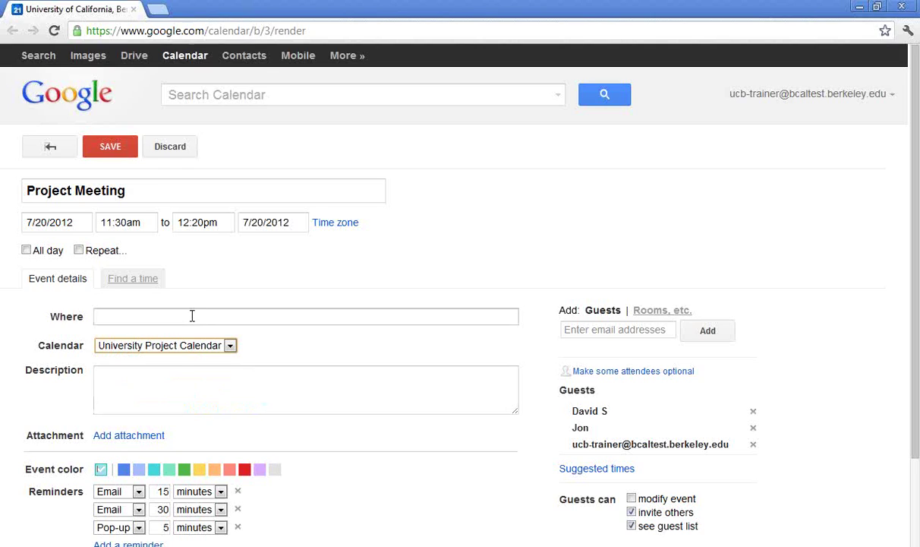
- Save the Project Meeting with invitations and colour the University Project calendar red
left_click(126, 151)
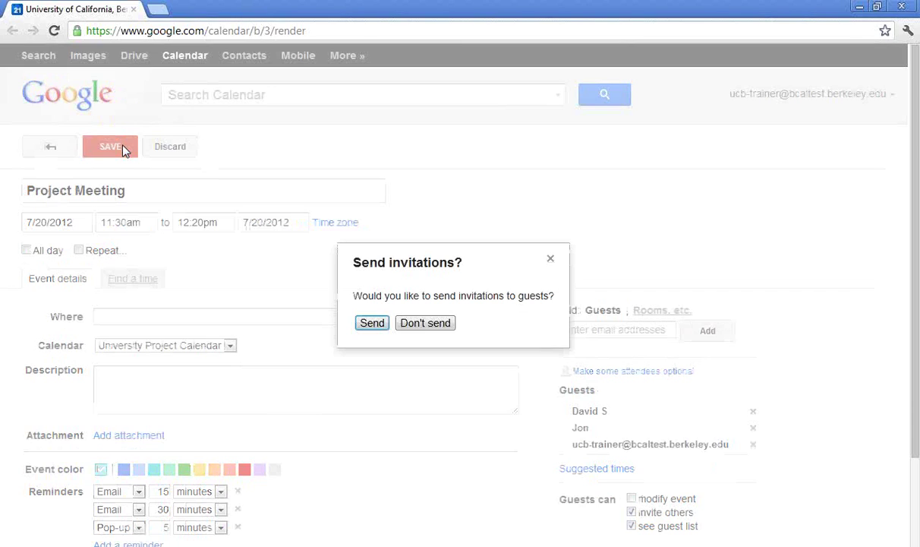
key("Return")
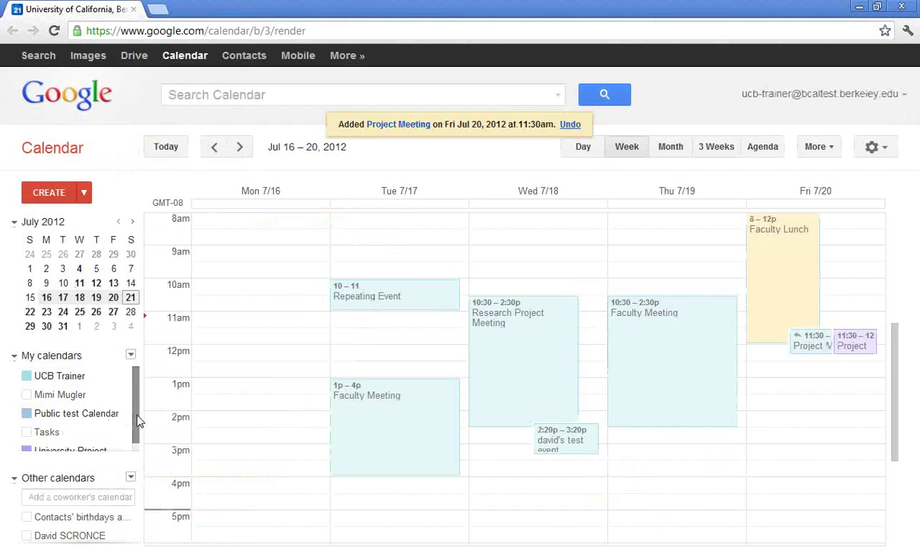
scroll(137, 421, "down", 1)
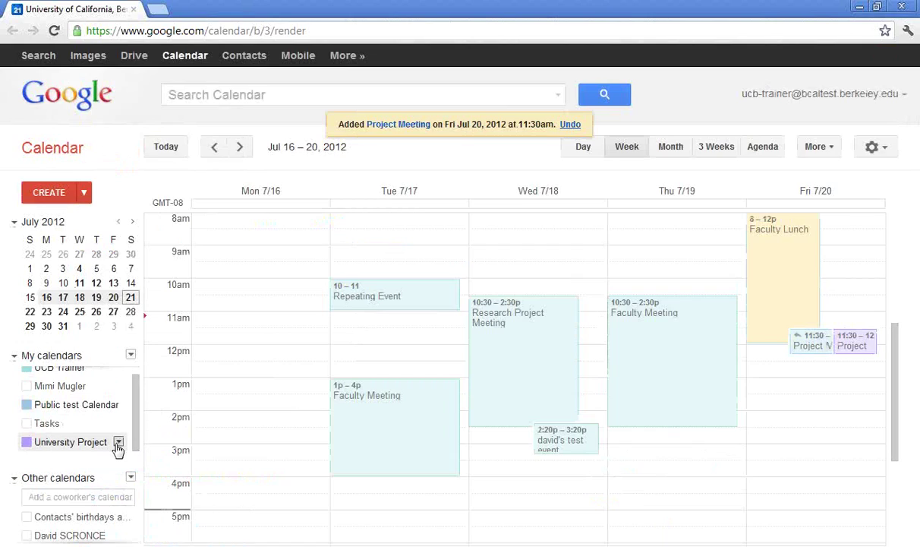
left_click(119, 443)
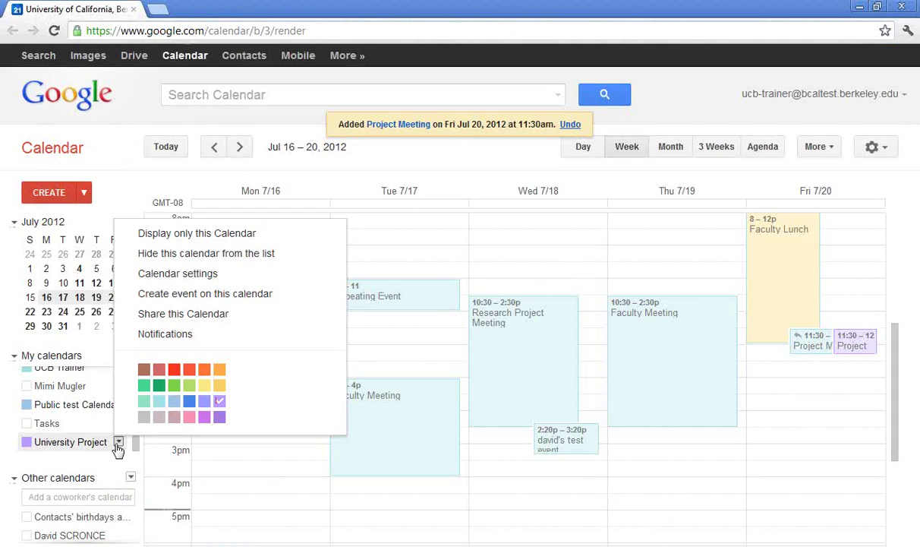
left_click(174, 369)
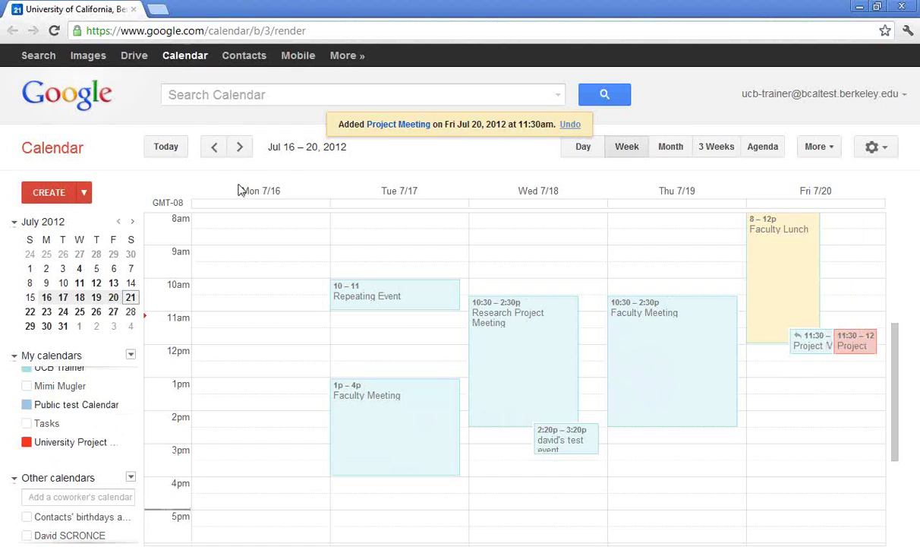
- Add a 'Project Meeting' at 9am Monday Jul 23 on the University Project Calendar
left_click(242, 148)
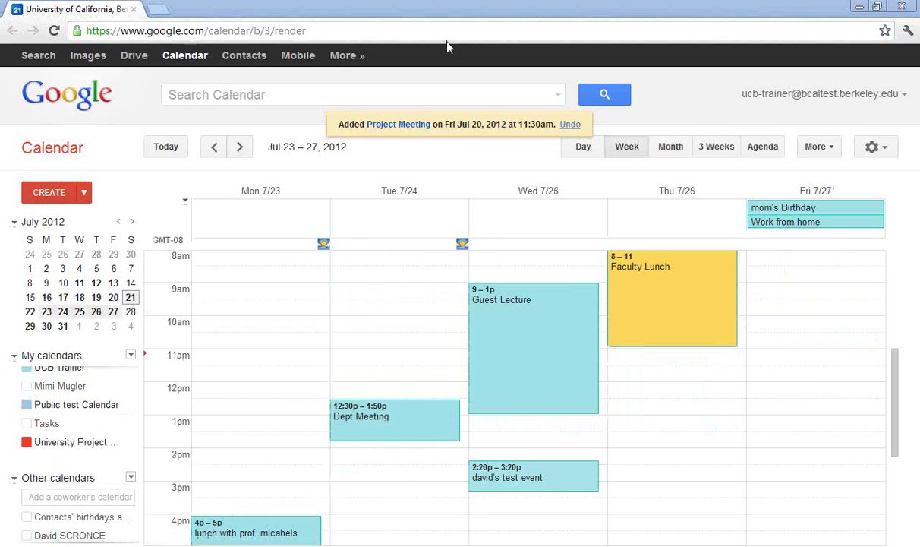
left_click(256, 304)
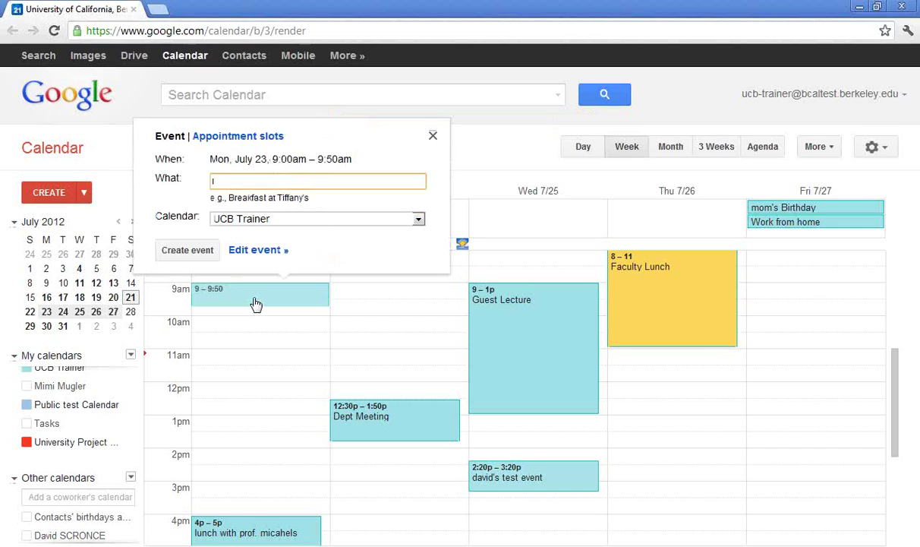
type("Project Meeting")
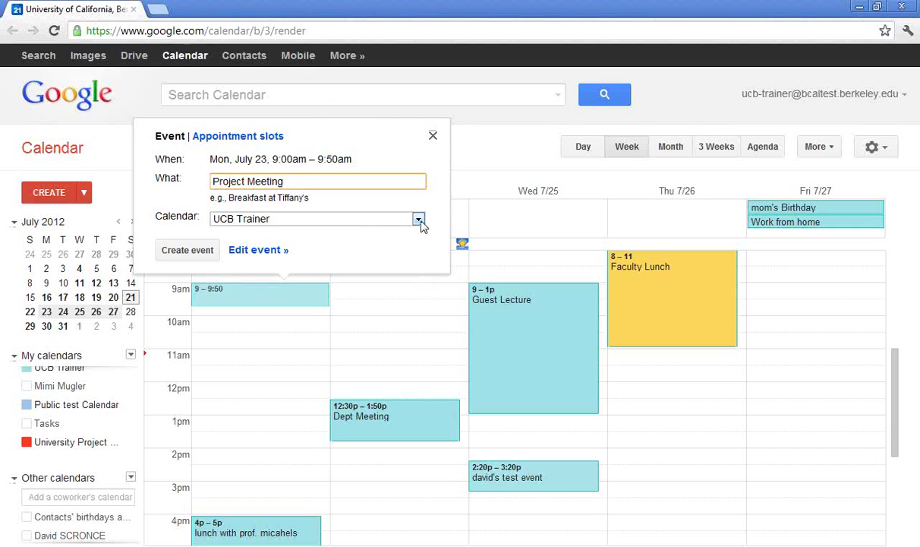
left_click(419, 219)
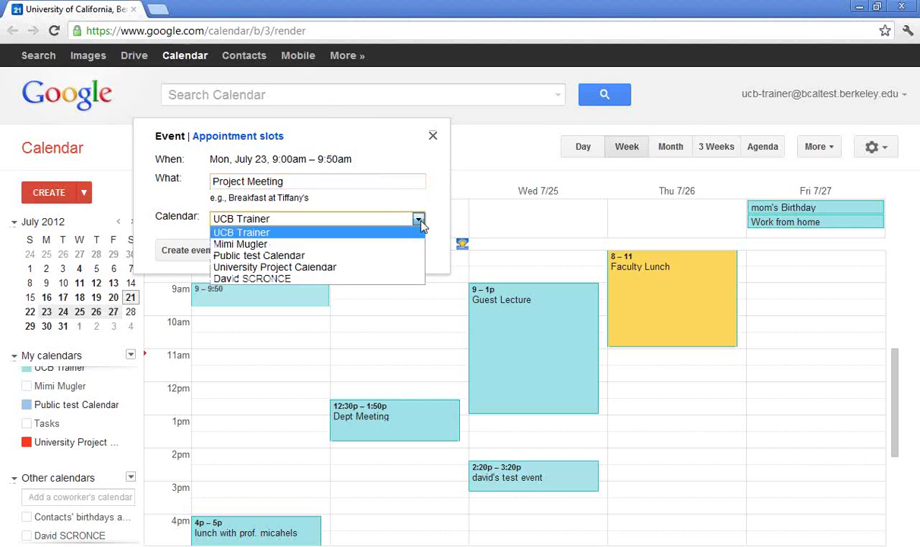
left_click(391, 267)
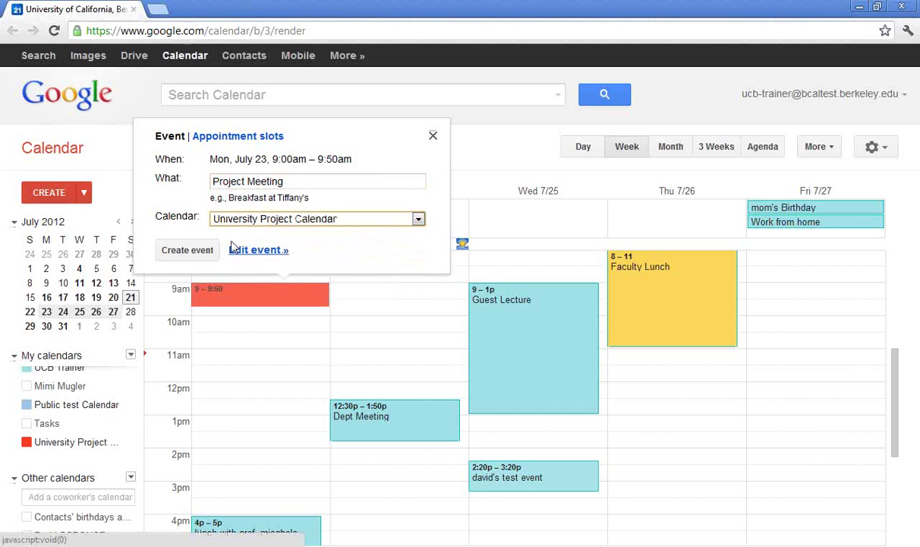
left_click(185, 256)
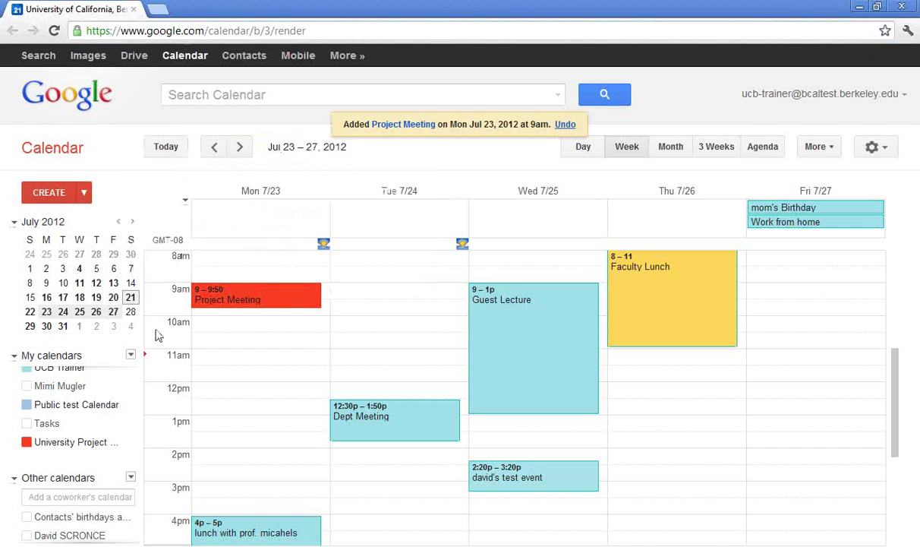
- Switch the UCB Trainer calendar from light blue to the green colour swatch
left_click(94, 391)
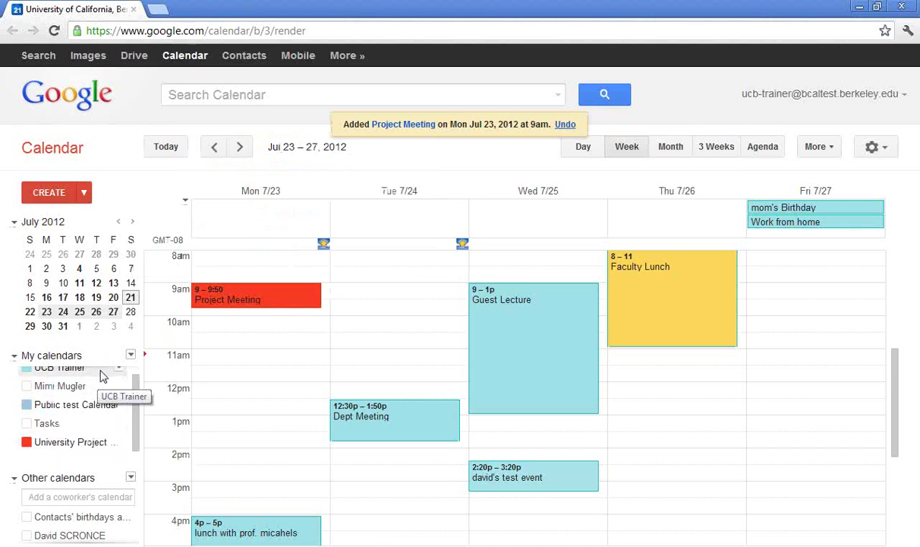
scroll(133, 399, "up", 1)
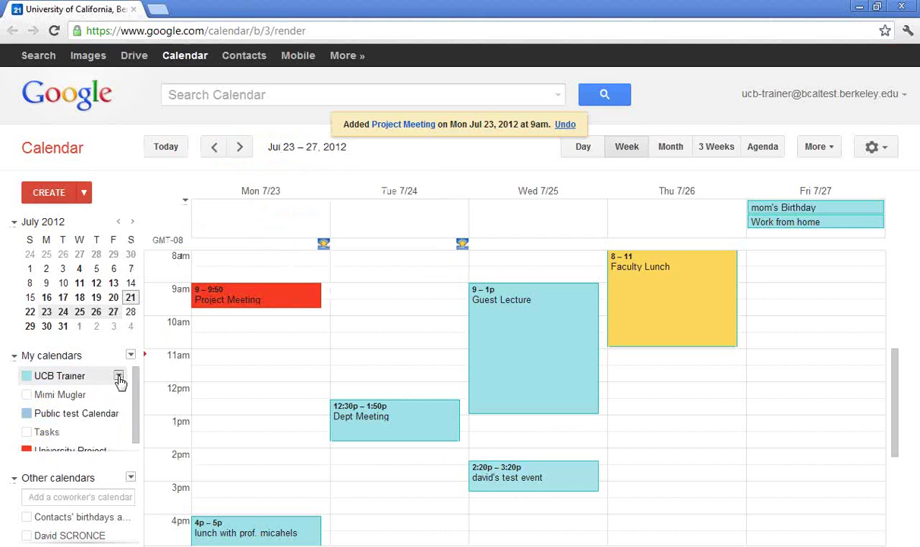
left_click(119, 378)
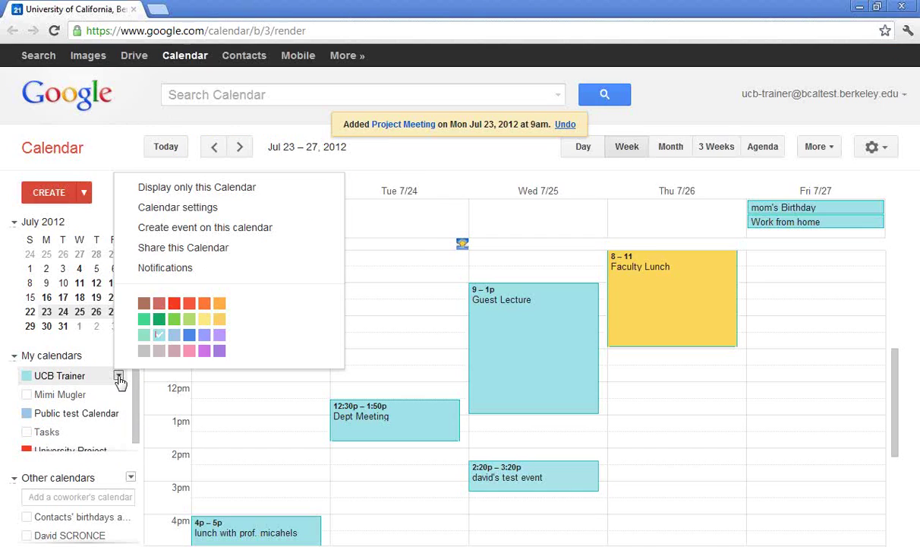
left_click(158, 320)
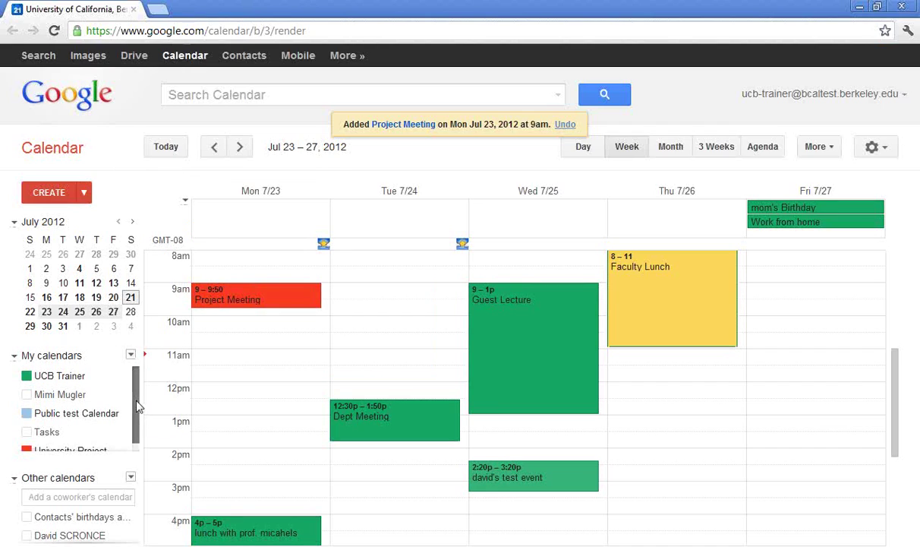
left_click_drag(134, 379, 134, 399)
left_click(90, 444)
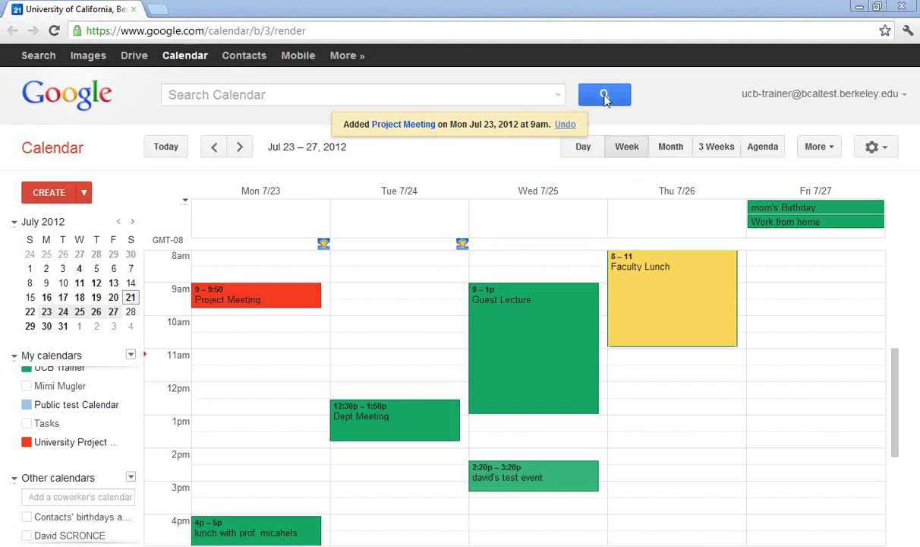
- Cycle through the 3-week, day, week and month views, then return to the current week
left_click(716, 146)
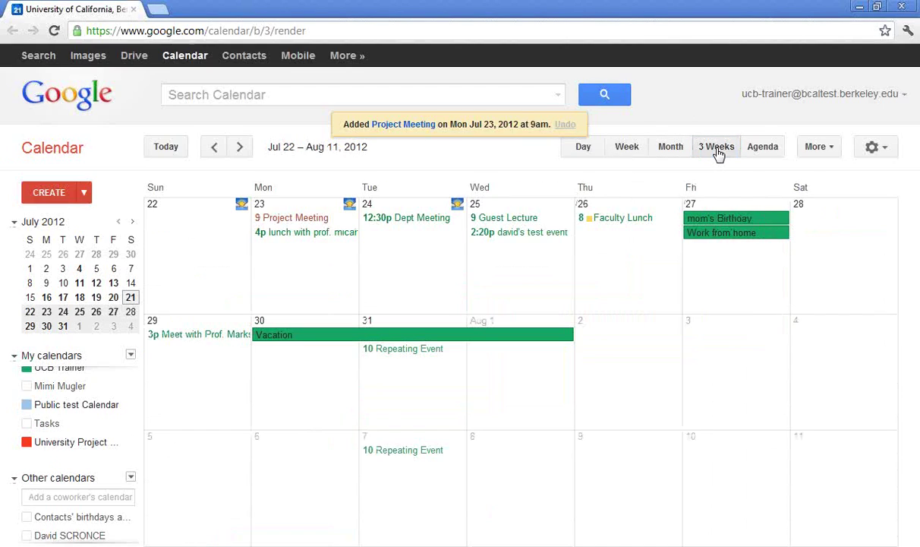
left_click(590, 153)
left_click(630, 154)
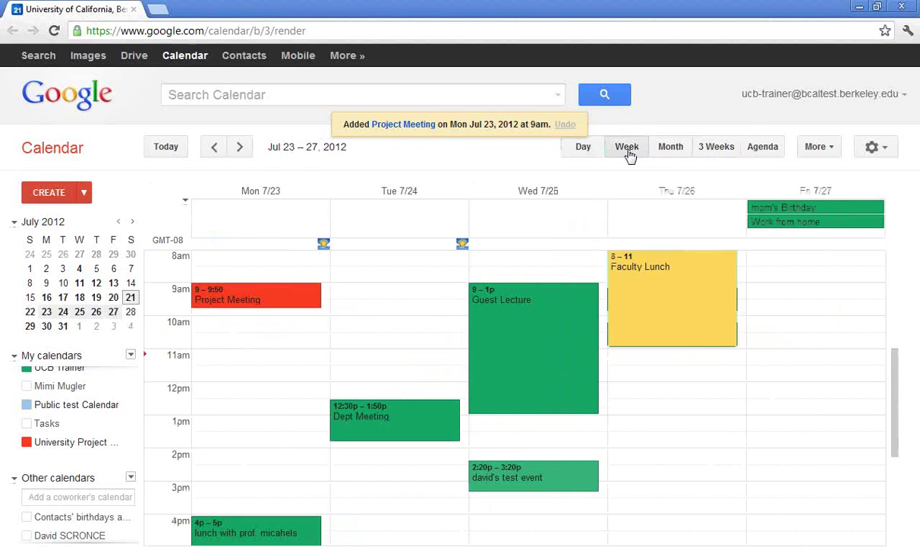
left_click(676, 151)
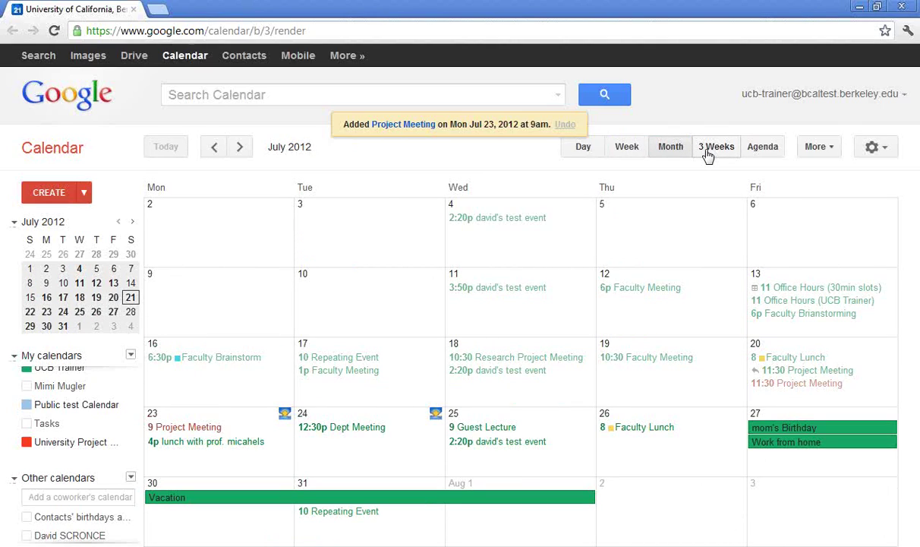
left_click(707, 152)
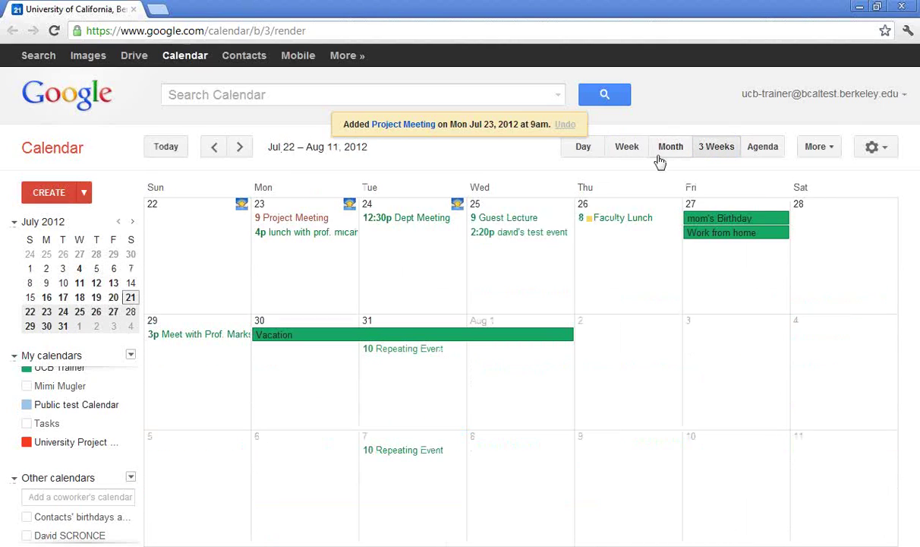
left_click(628, 150)
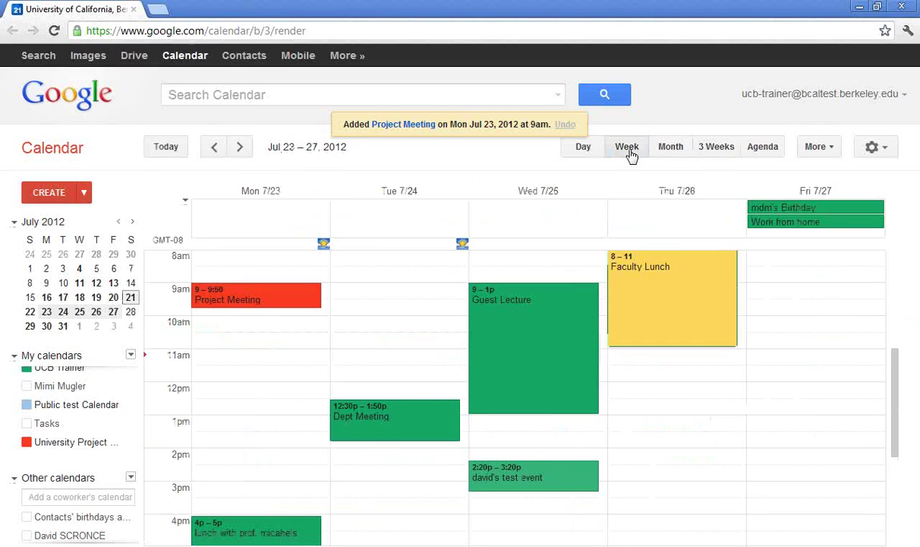
left_click(166, 147)
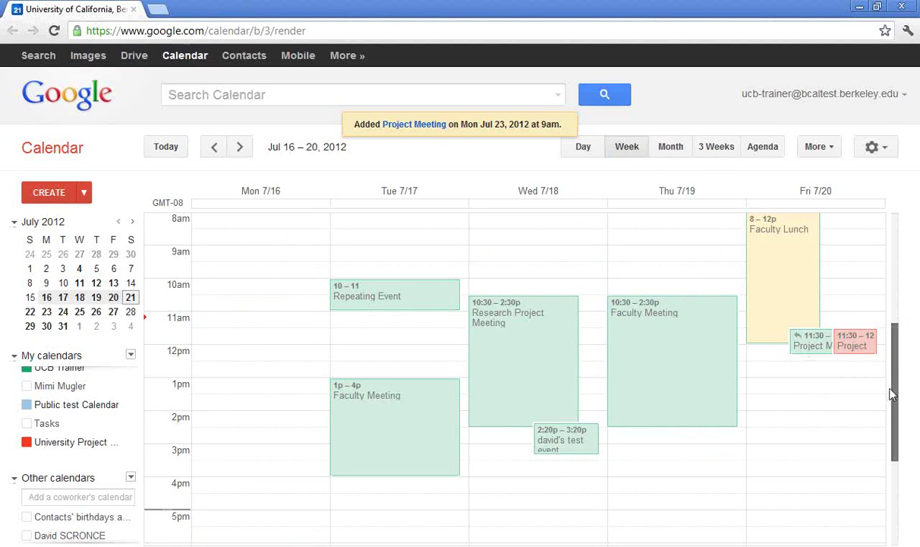
- Page ahead week by week past Aug 13–17, then jump back to Jul 16–20
left_click_drag(892, 390, 893, 308)
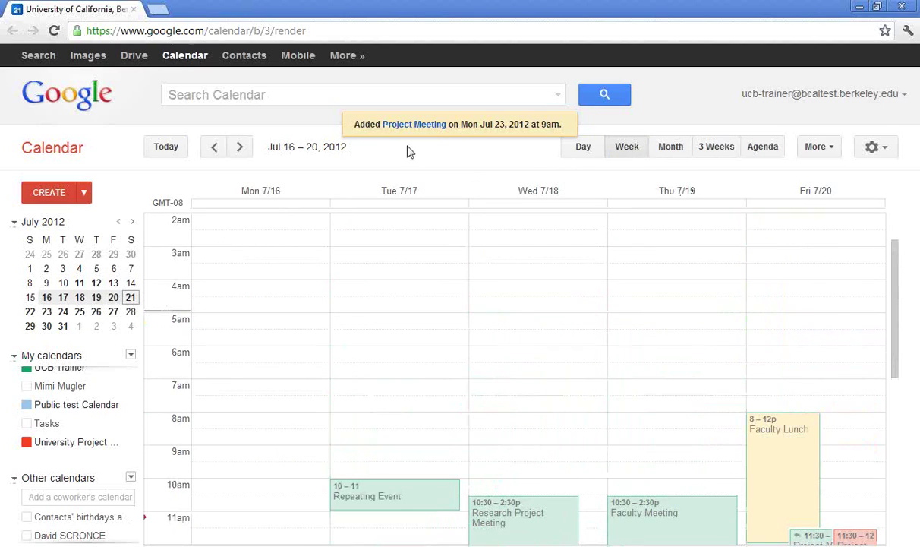
left_click(241, 148)
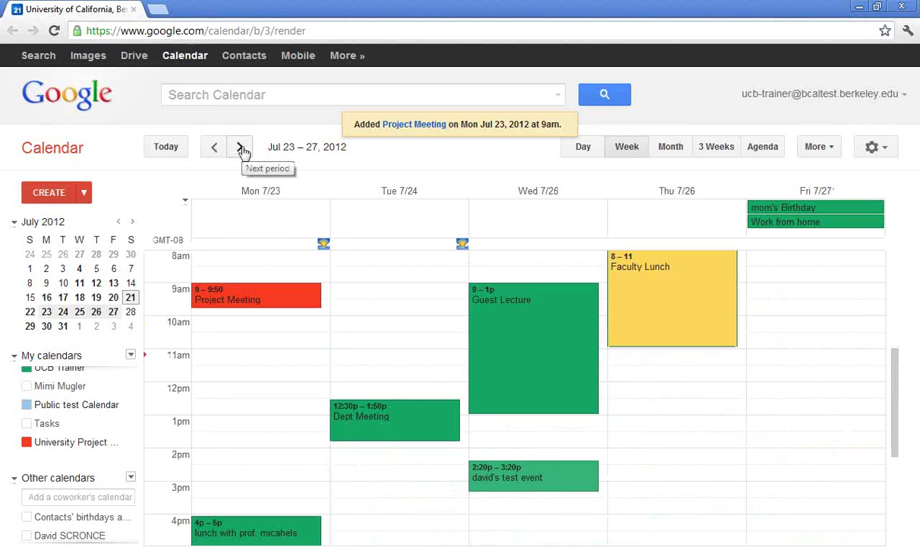
left_click(242, 148)
left_click(241, 148)
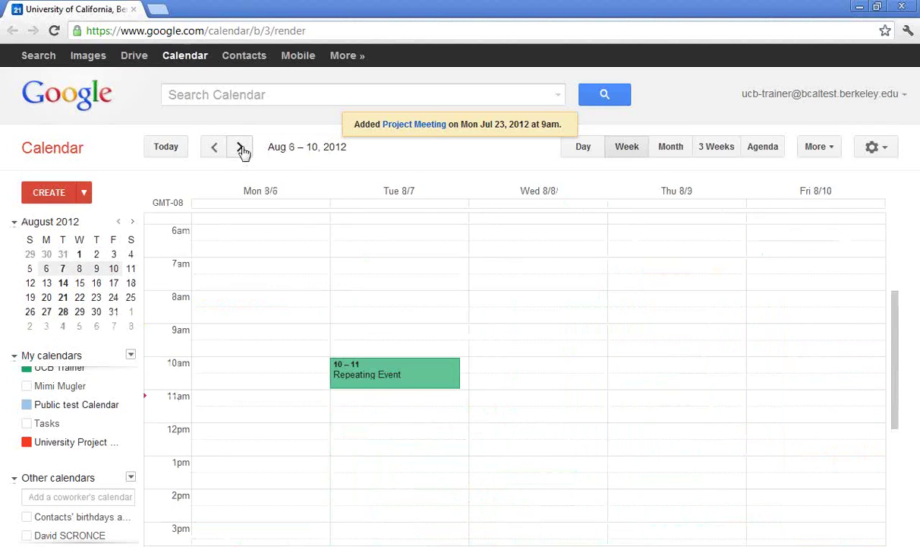
left_click(241, 148)
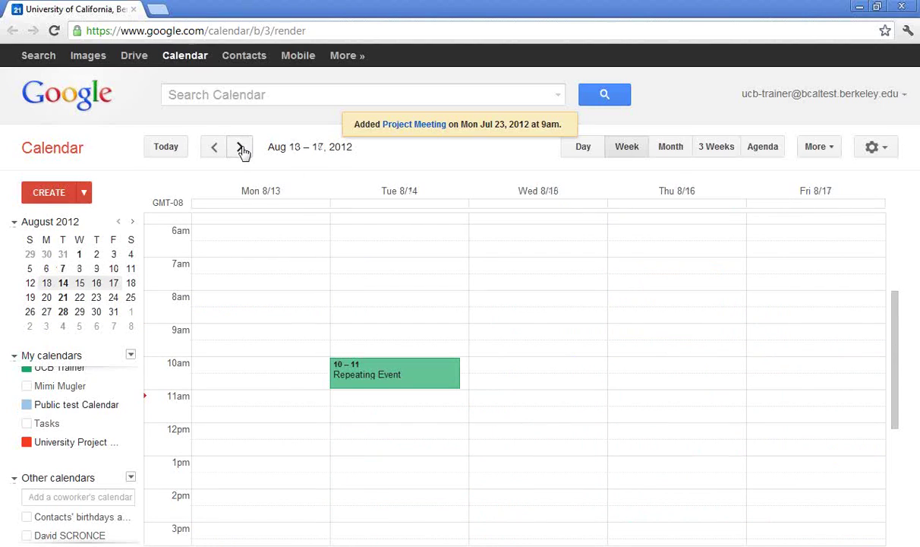
left_click(242, 148)
left_click(210, 150)
left_click(174, 151)
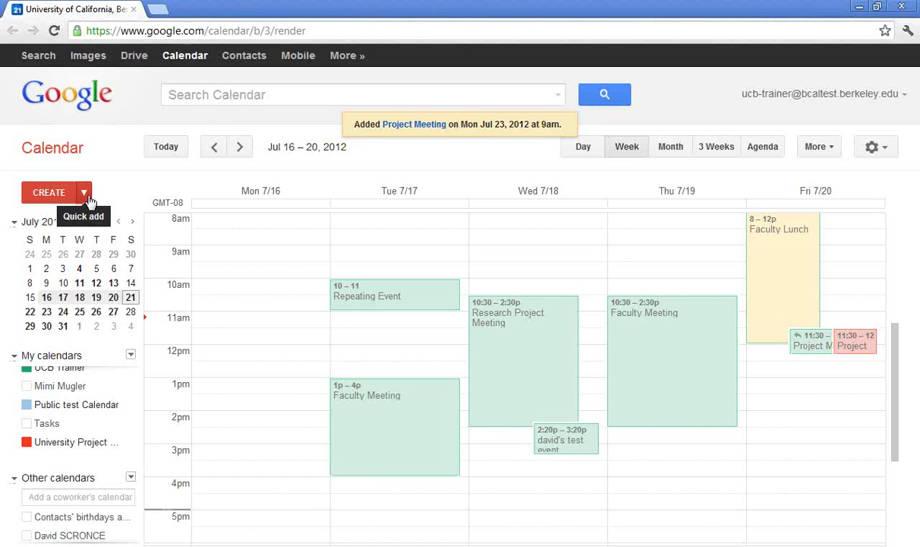
- Quick-add 'Make calls next Tuesday at 9a', fixing the typo before submitting
left_click(84, 194)
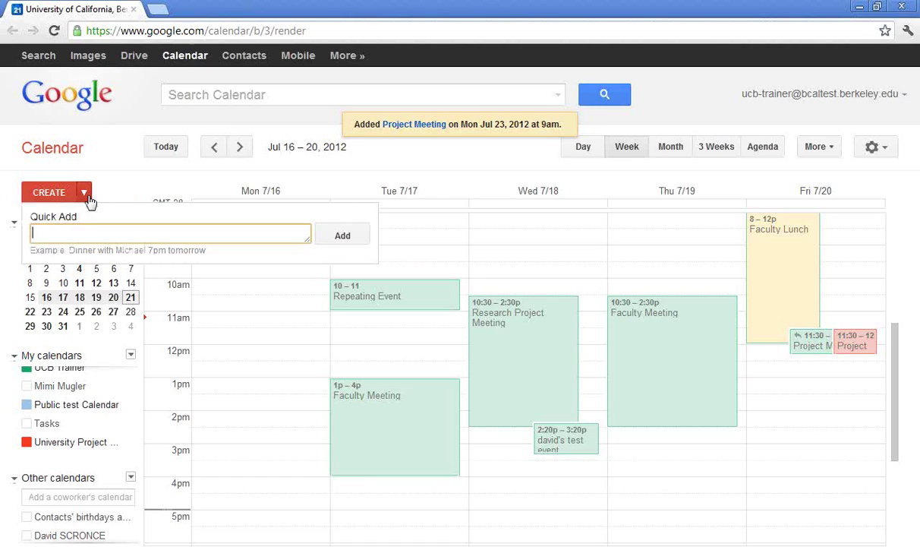
type("Make da")
type("ll next ")
type("Tuesday")
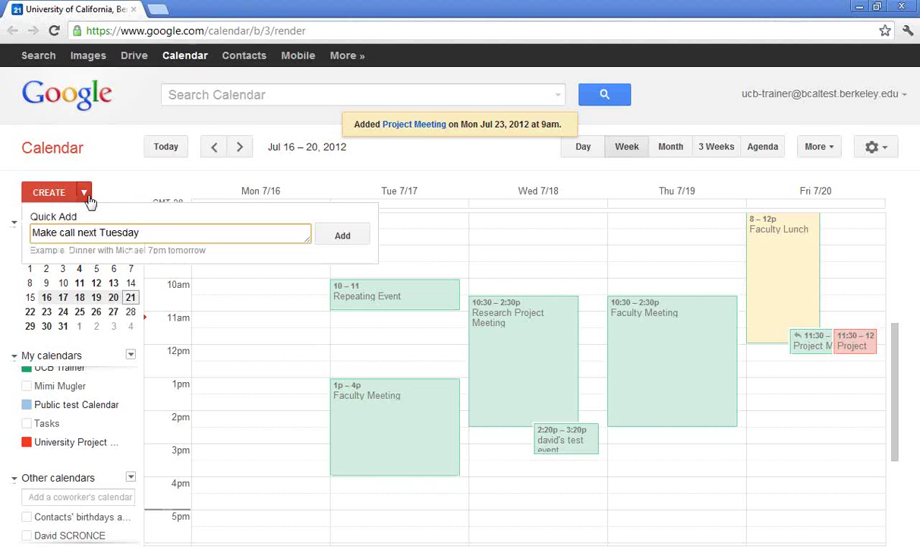
type(" at ")
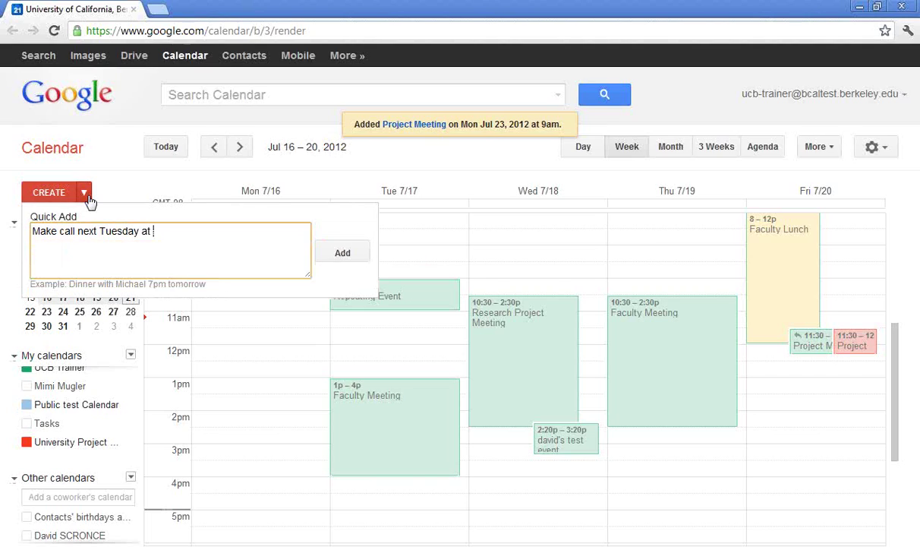
type("9a")
left_click(77, 230)
type("s")
key("Return")
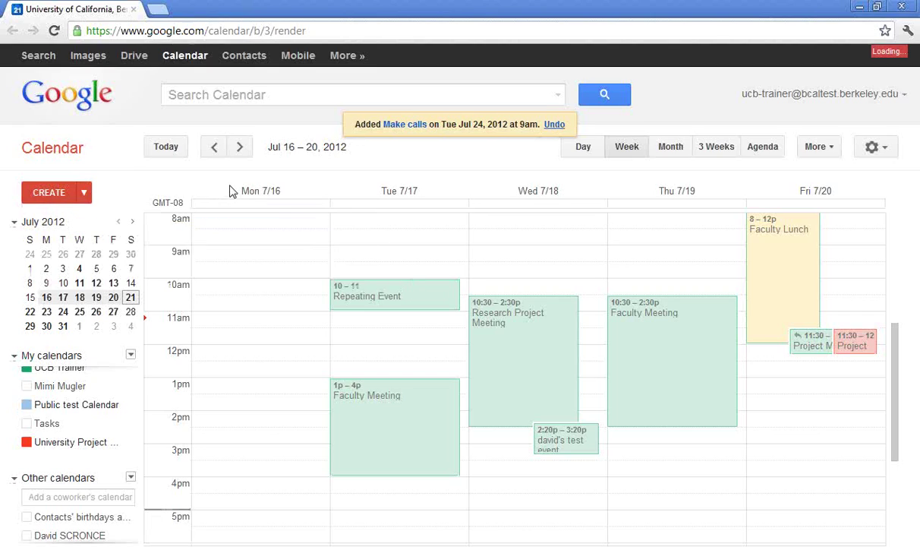
- Advance to the Jul 23–27 week showing the Tuesday 9am Make calls event
left_click(242, 149)
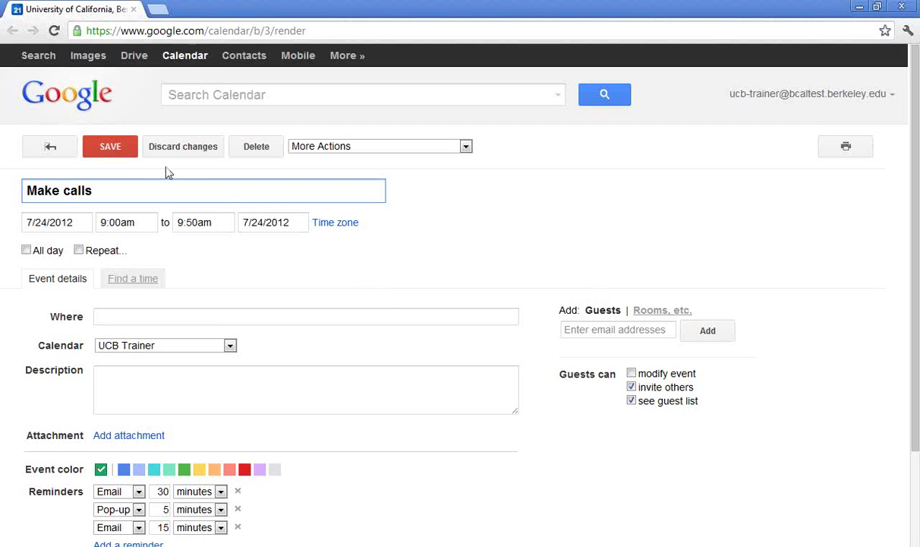
- Back in the week view, quick-add 'Dinner with David next Friday at 7p at Morton's'
left_click(108, 152)
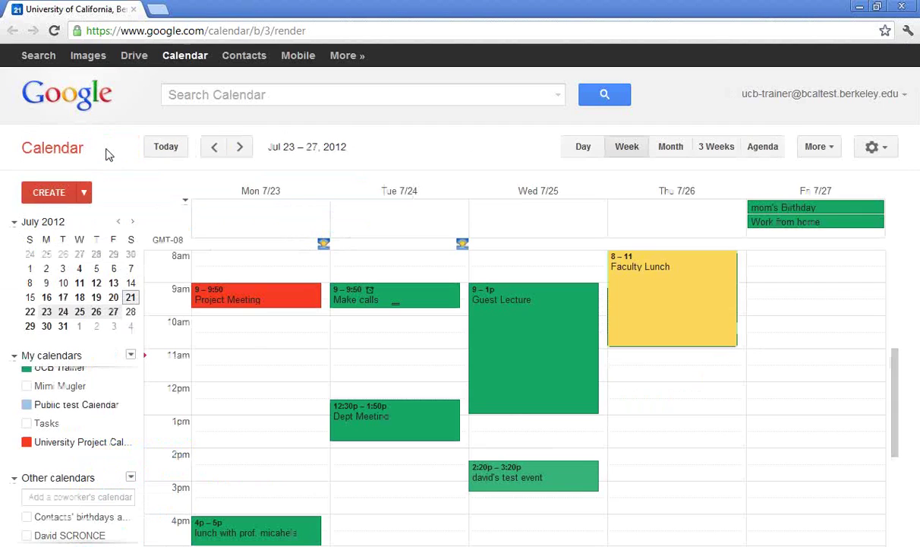
left_click(84, 192)
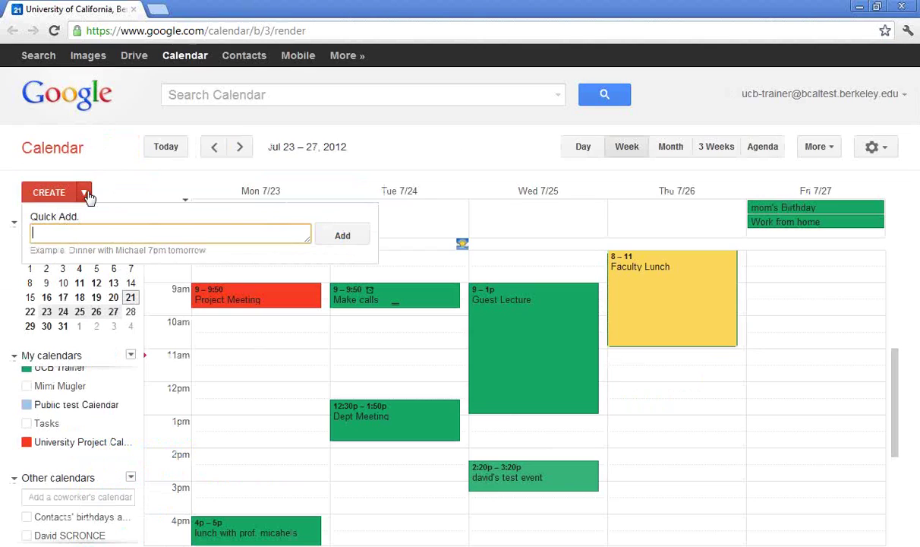
type("Din")
key("BackSpace")
type("nner with David")
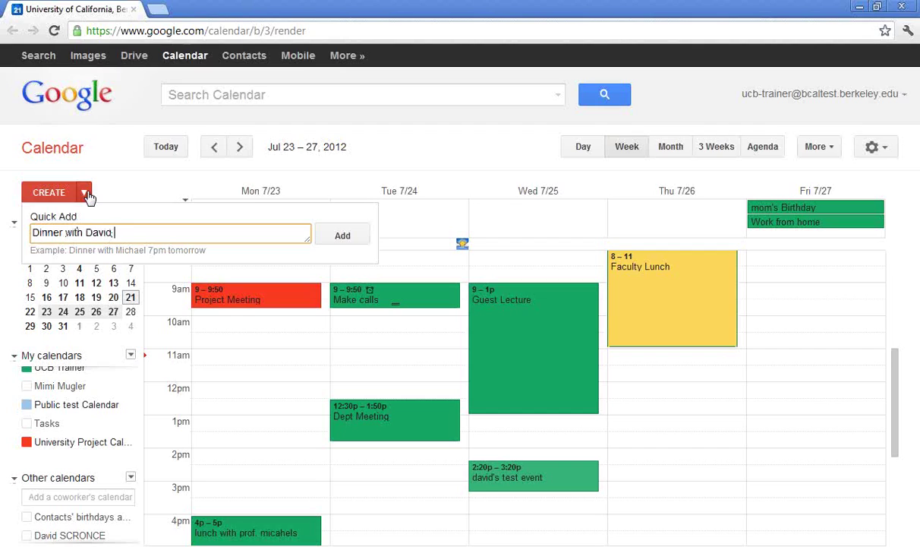
type(" next Fri")
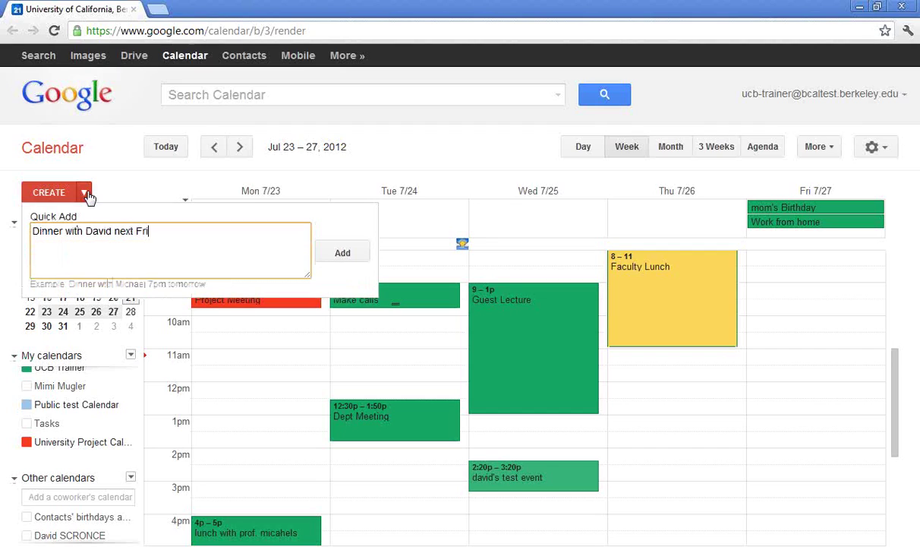
type("day at 7p at Morton's")
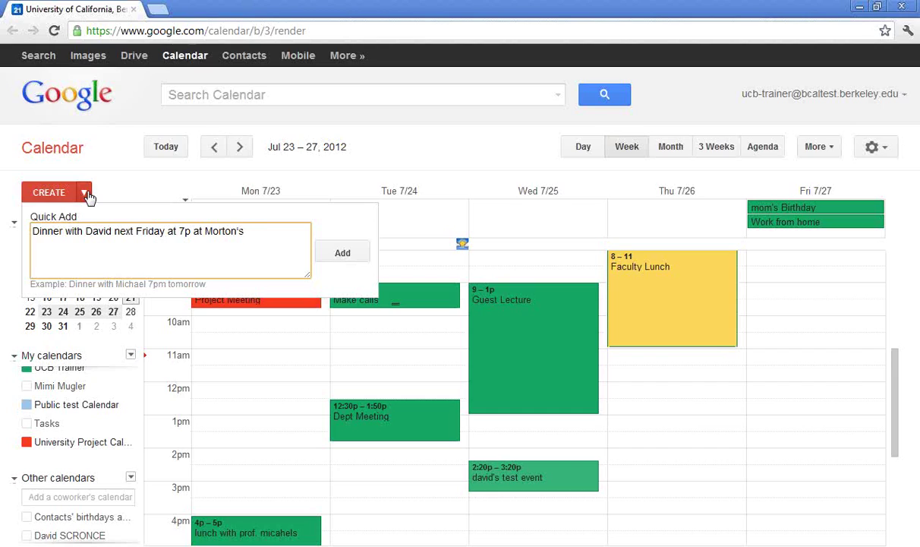
key("Return")
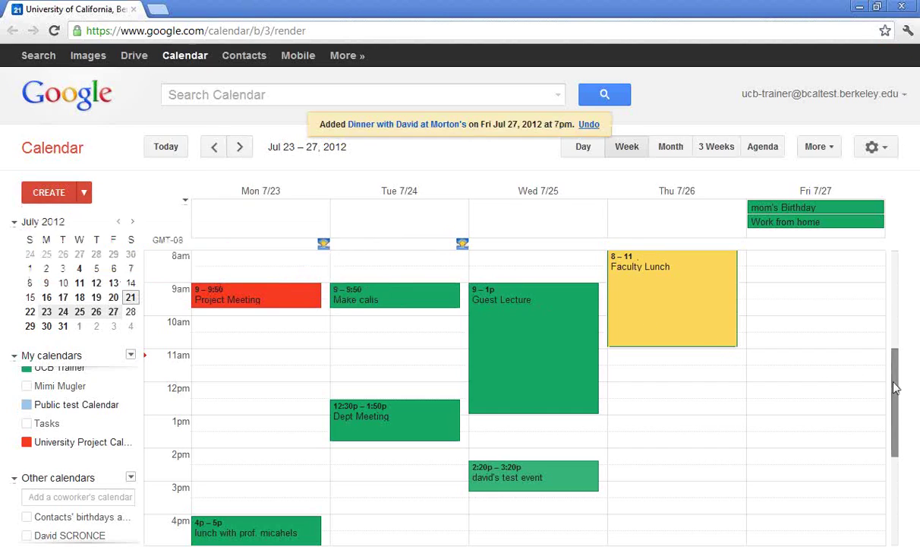
- Scroll down to Friday evening and open the Morton's dinner event's details
left_click_drag(896, 383, 900, 455)
scroll(854, 444, "down", 1)
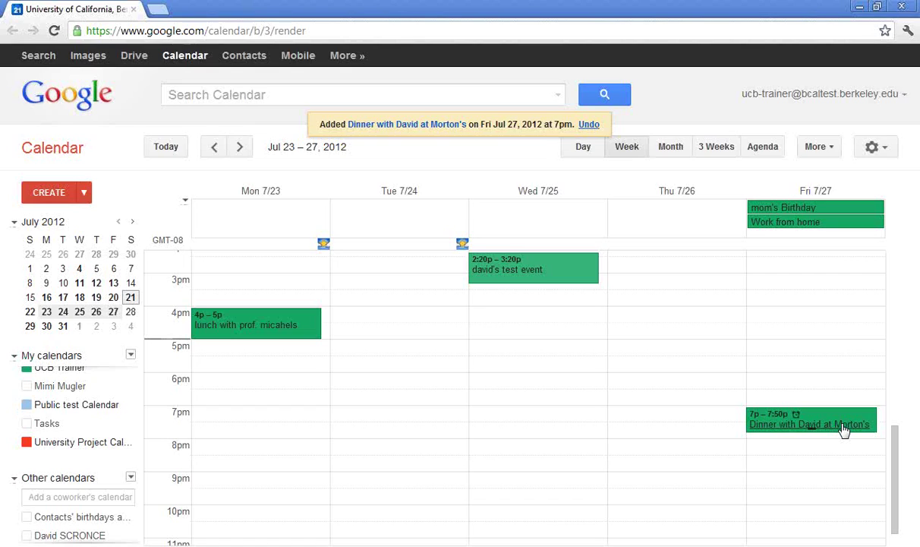
left_click(844, 430)
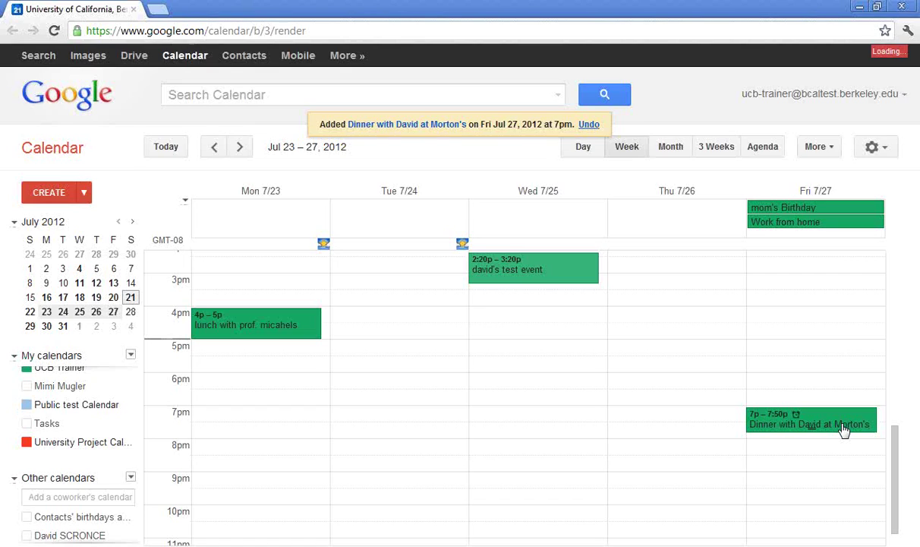
- Delete the Dinner with David at Morton's event from its details page
left_click(640, 326)
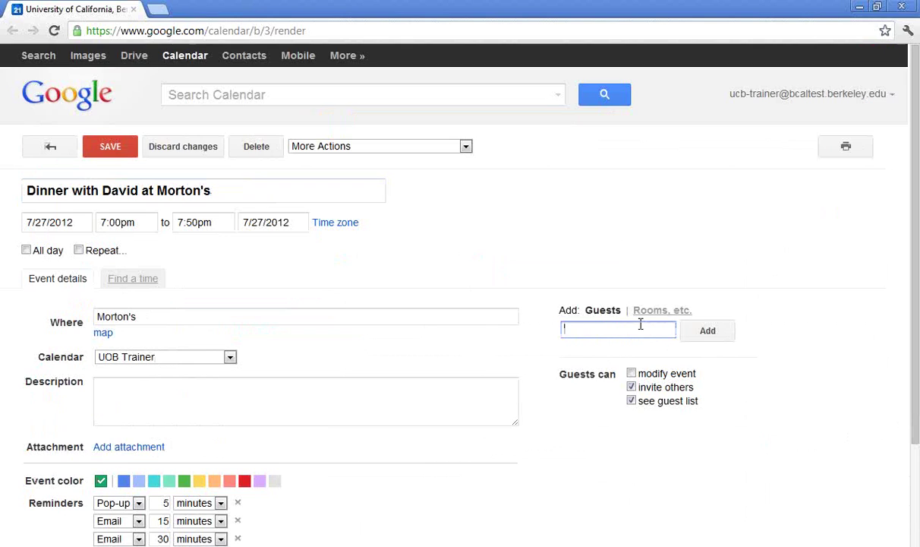
left_click(257, 148)
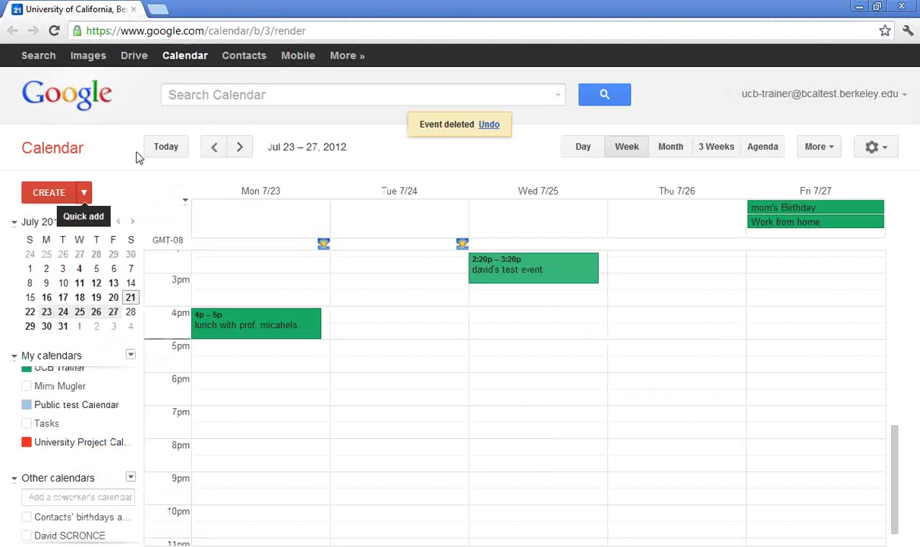
- Search for 'project', review the four matches, and toggle University Project Calendar events
left_click(255, 94)
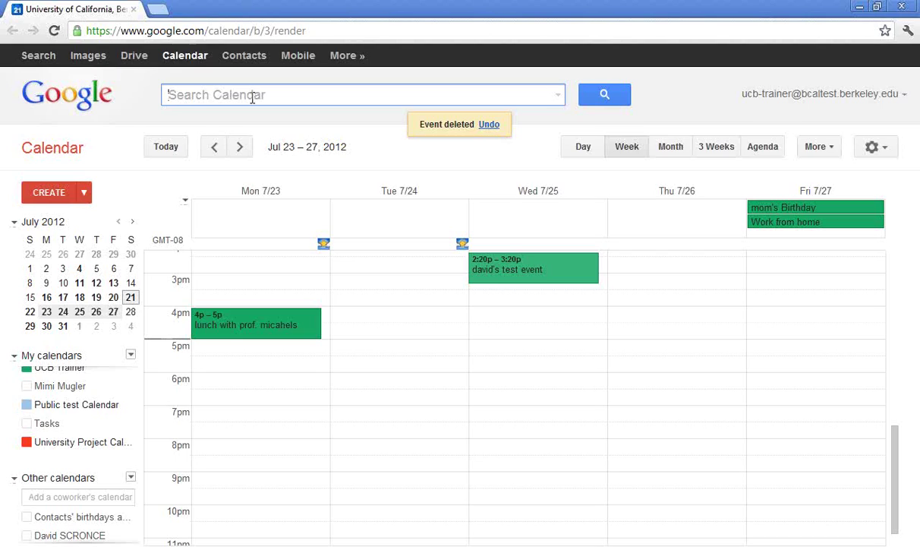
type("project")
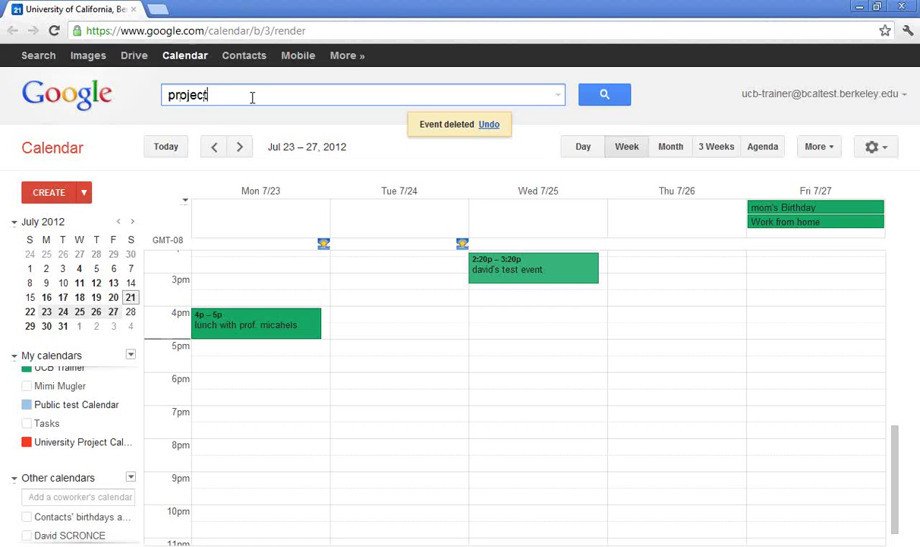
key("Return")
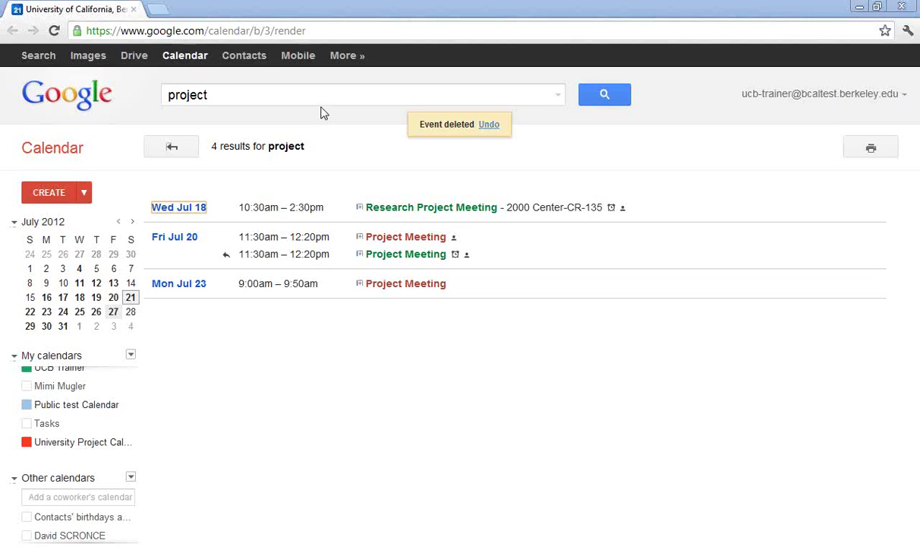
left_click(762, 167)
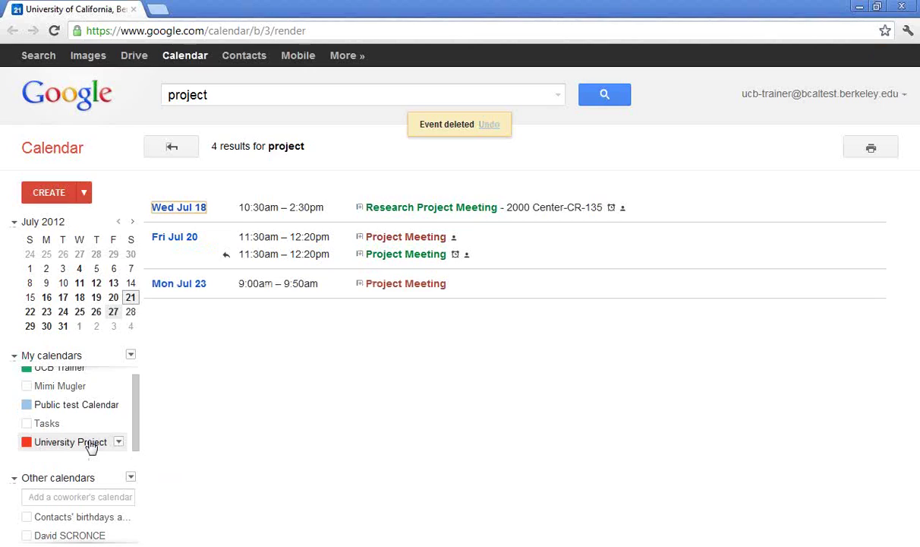
left_click(72, 387)
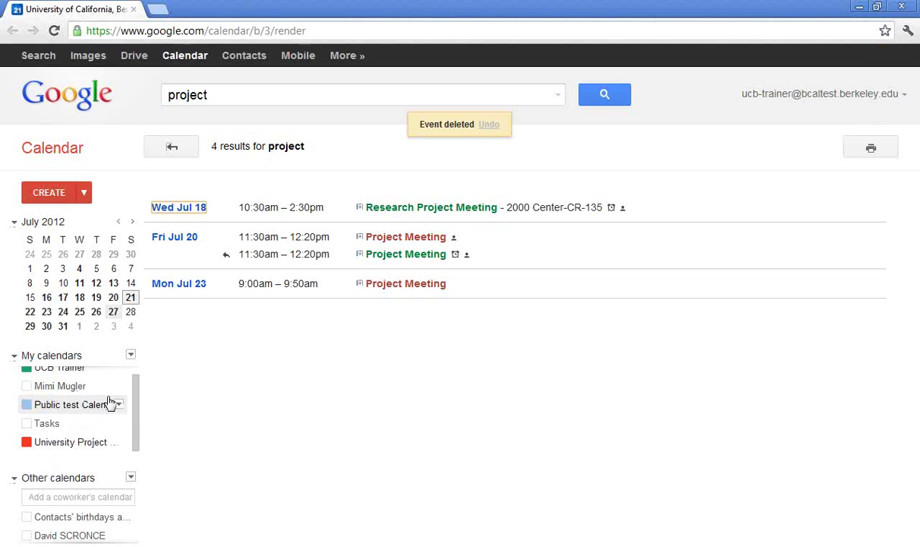
left_click(89, 450)
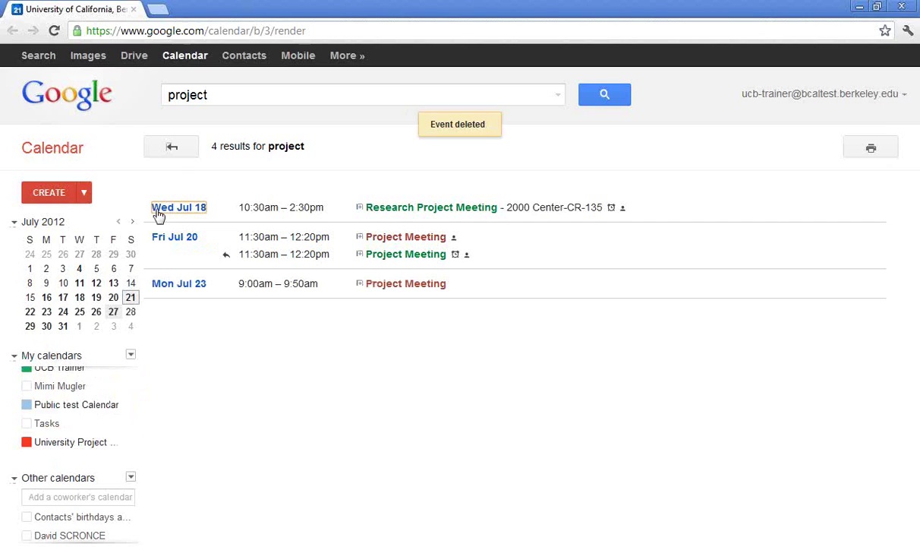
- Return to the week, open Labs from the settings gear, and scroll its feature list
left_click(177, 147)
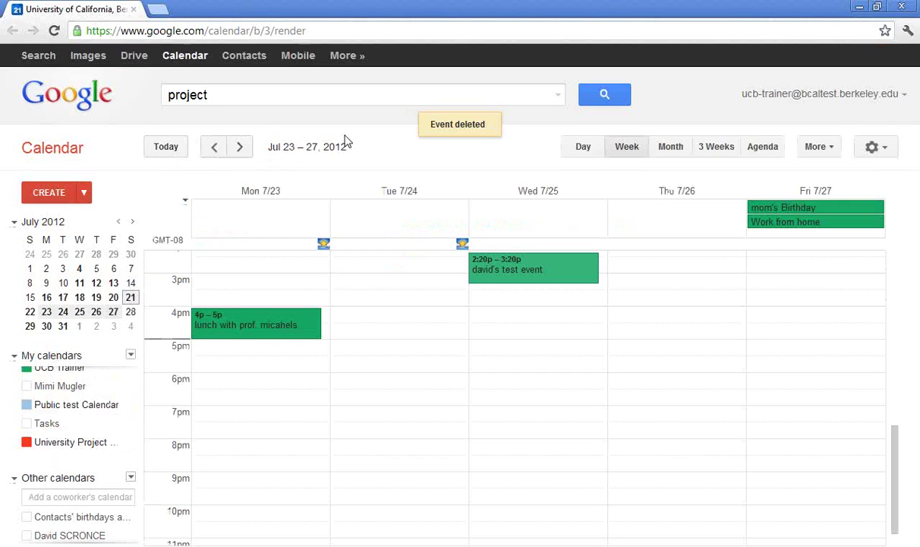
left_click(883, 149)
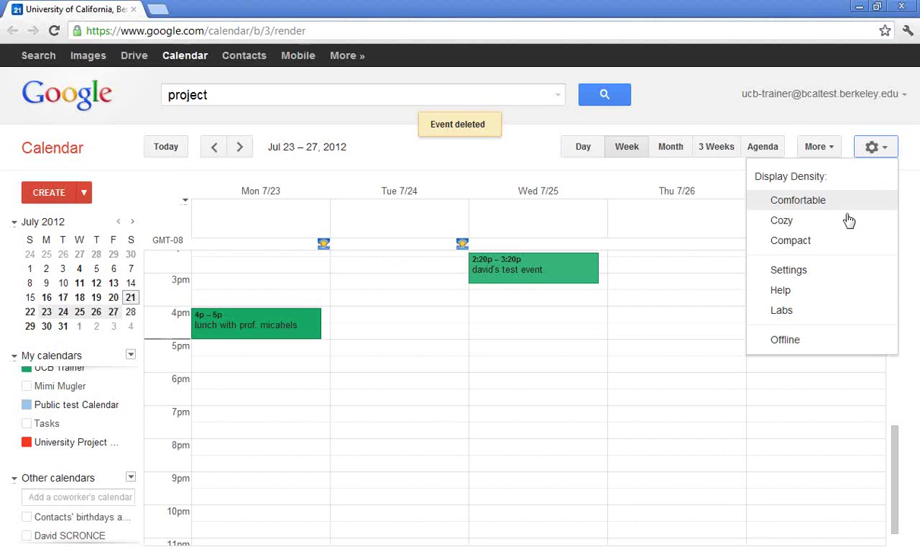
left_click(828, 315)
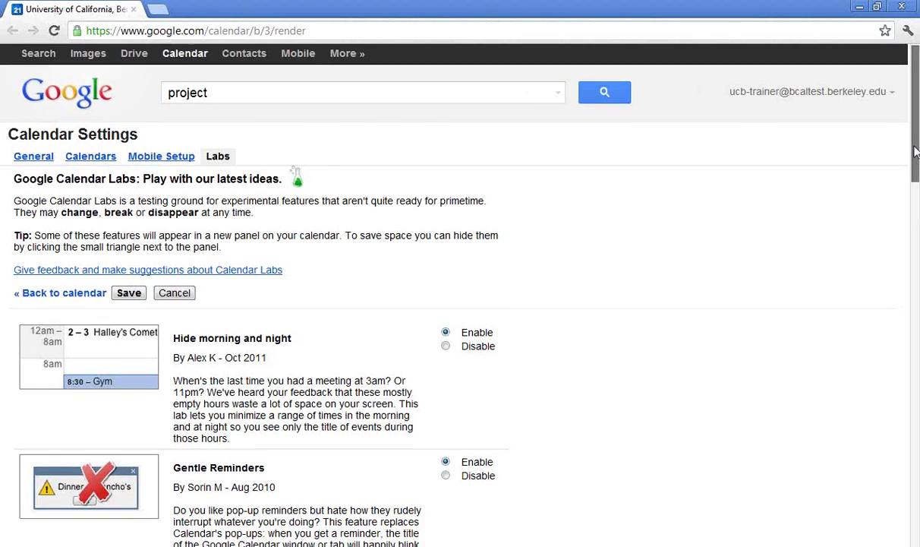
left_click_drag(915, 144, 917, 214)
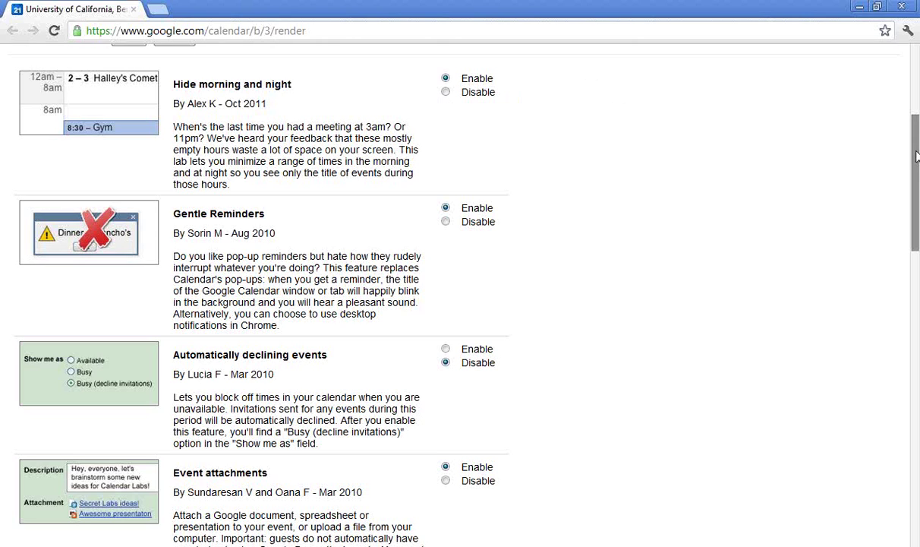
left_click_drag(916, 159, 916, 354)
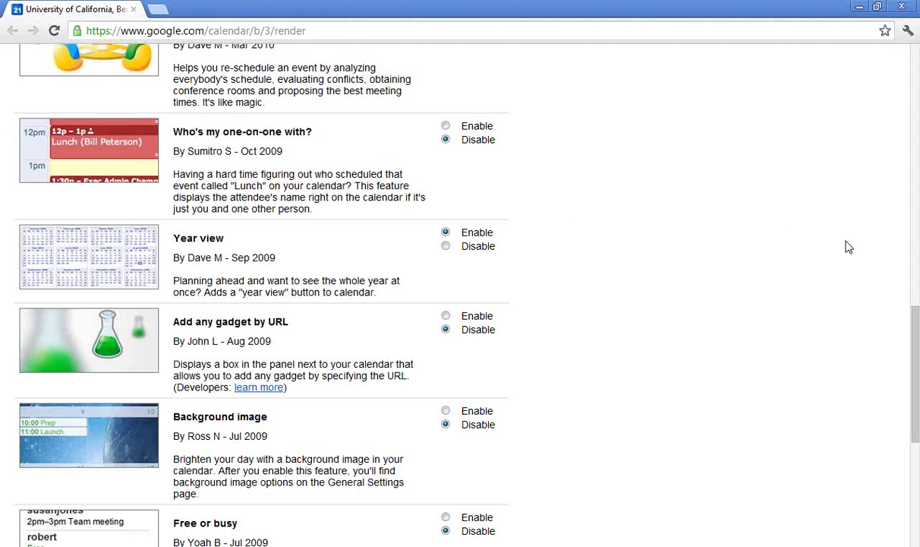
left_click_drag(917, 328, 917, 441)
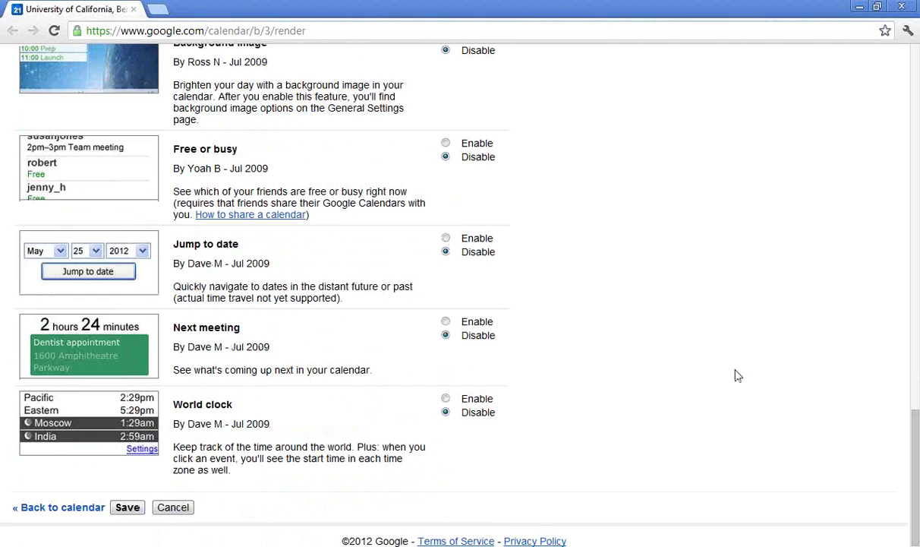
- Enable the Jump to date, Next meeting and World clock labs and save
left_click(446, 238)
left_click(446, 322)
left_click(445, 399)
left_click(128, 507)
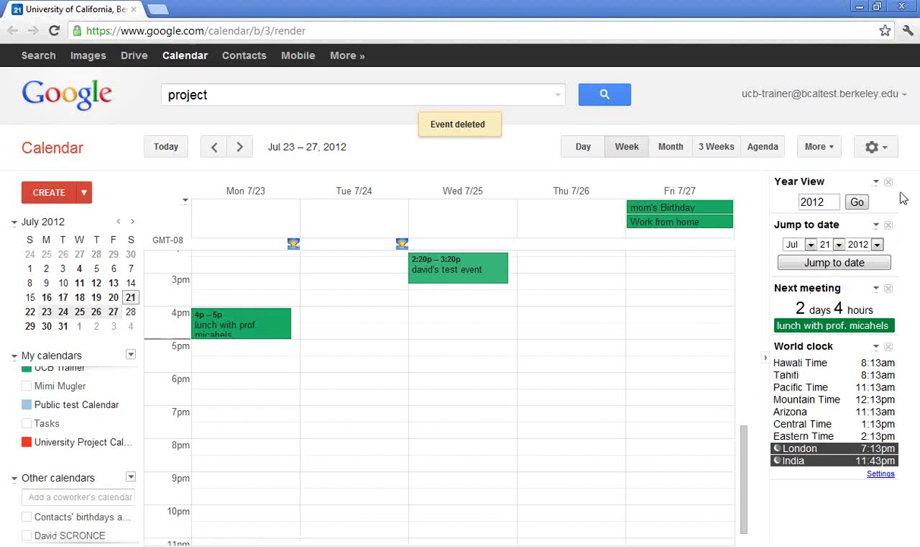
- Preview the 2012 year view, jump to August 4, 2012, and toggle the Next meeting gadget
left_click(859, 203)
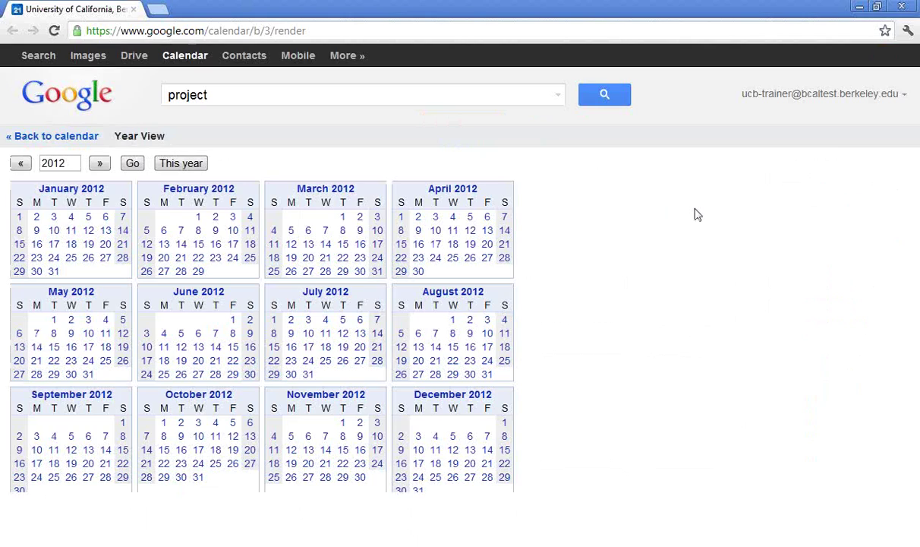
left_click(92, 140)
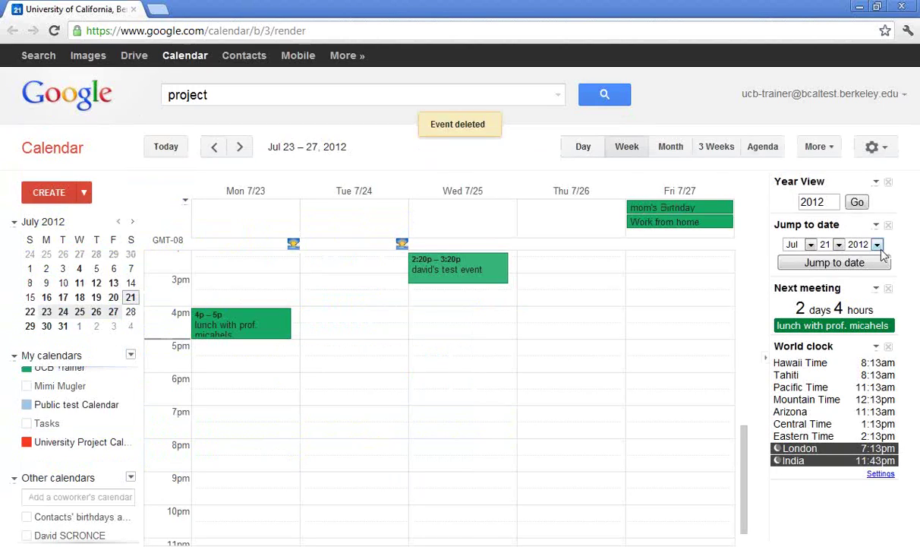
left_click(812, 246)
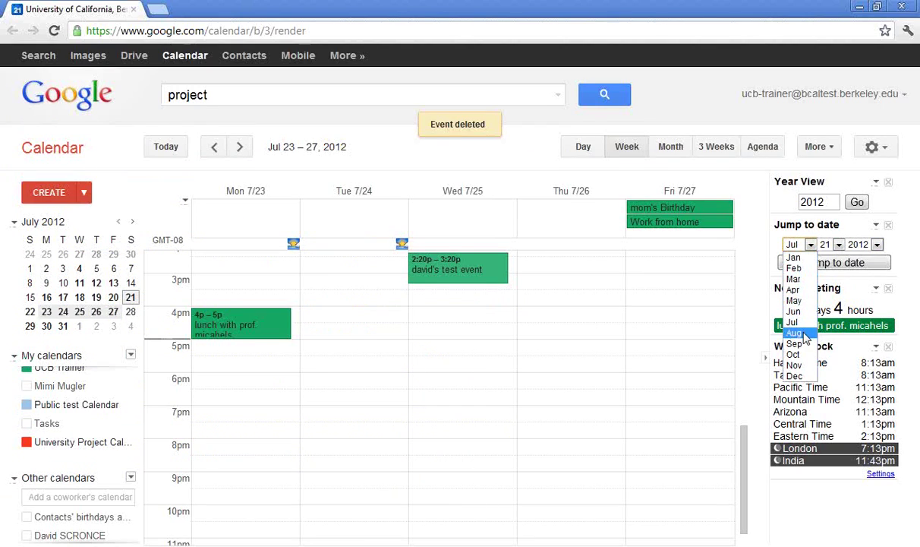
left_click(796, 313)
left_click(839, 244)
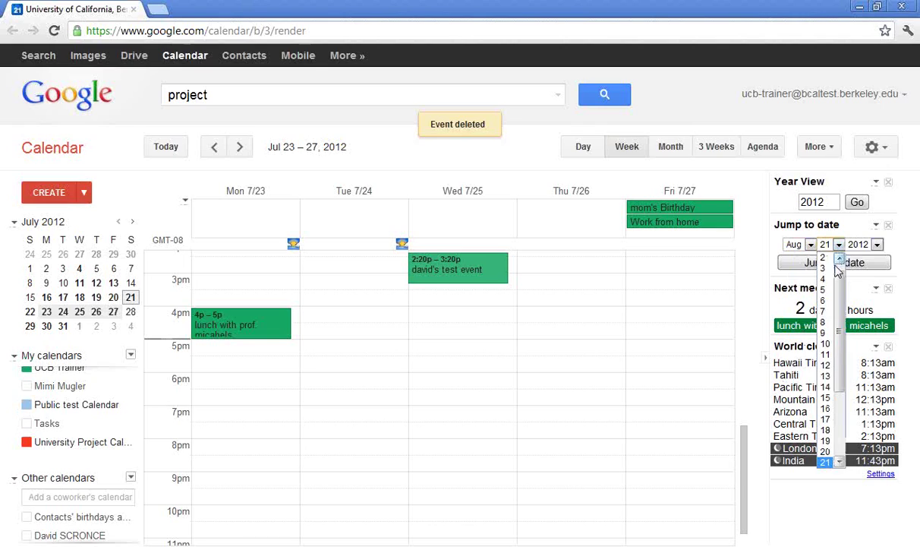
left_click(823, 280)
left_click(834, 262)
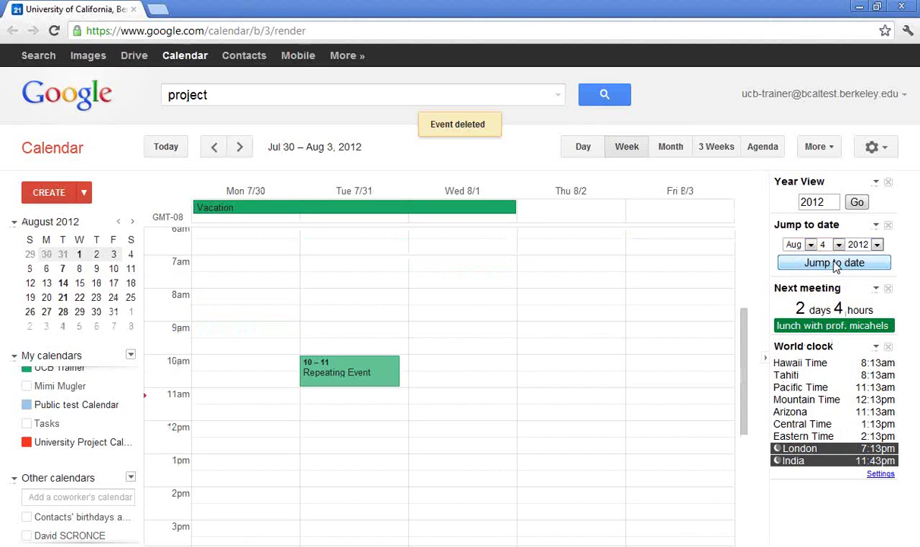
left_click(796, 287)
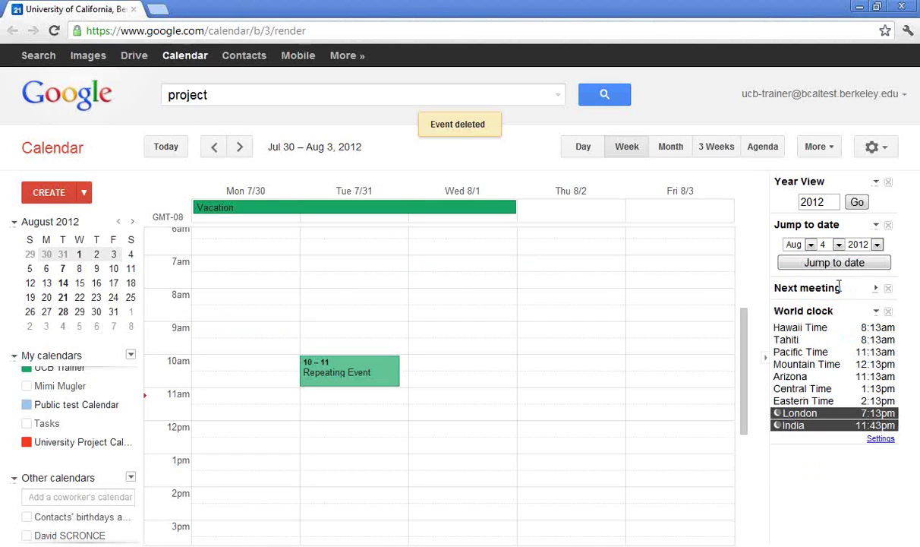
left_click(876, 288)
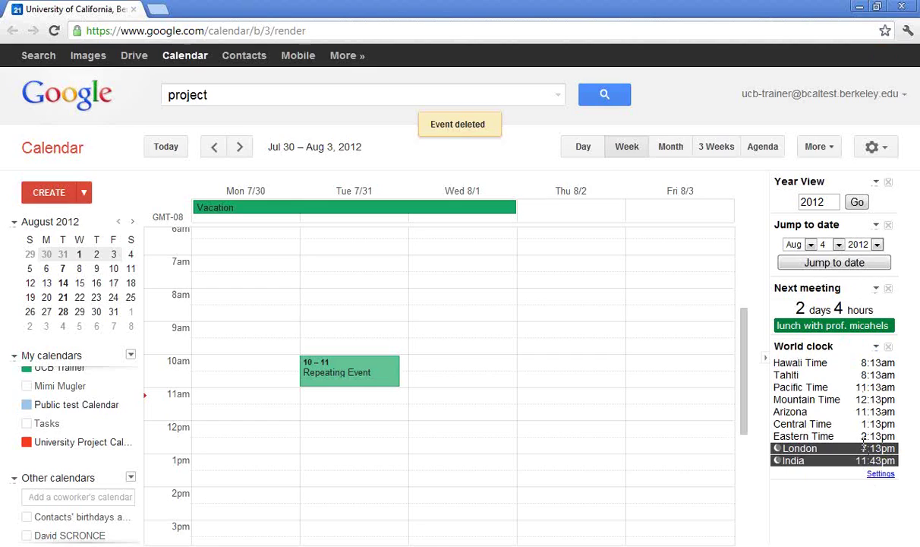
- Add GMT-06 Winnipeg to the world clock's time zones and save the settings
left_click(881, 474)
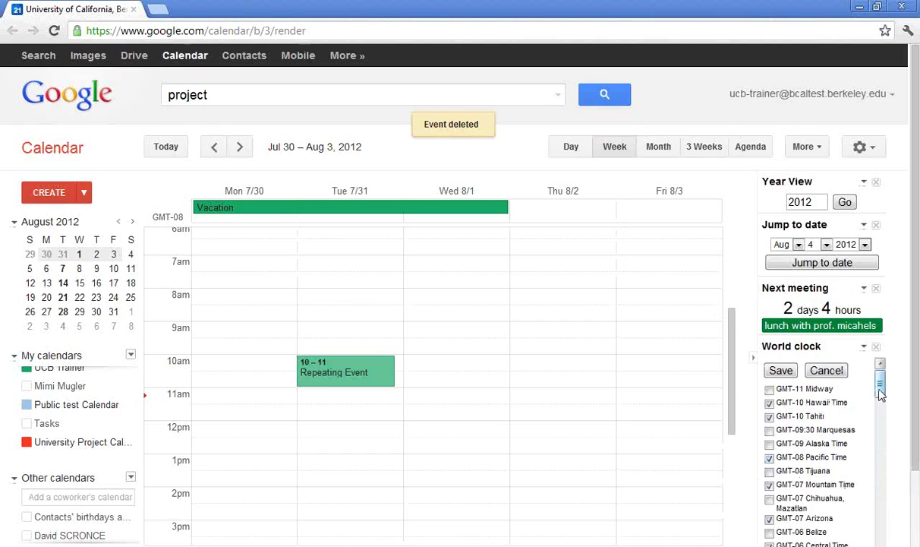
left_click_drag(880, 387, 881, 404)
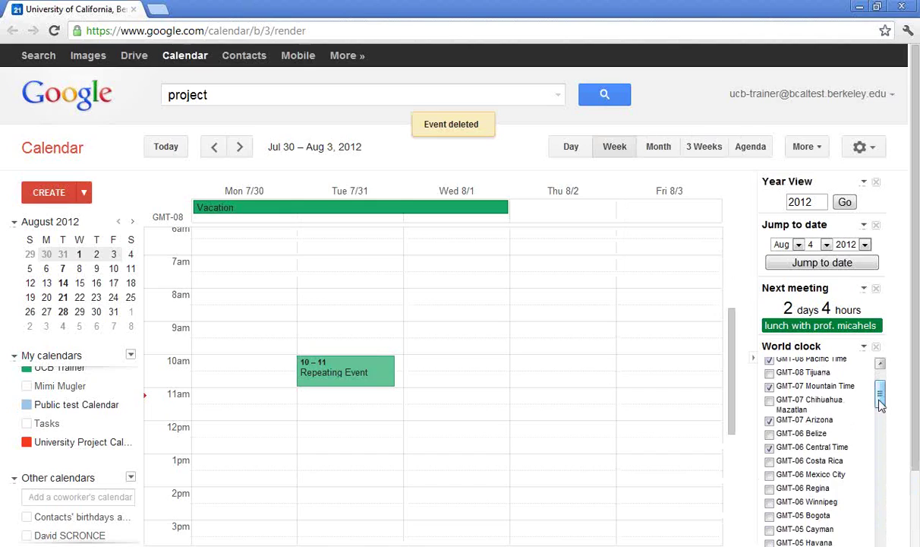
left_click(770, 502)
left_click_drag(885, 395, 882, 363)
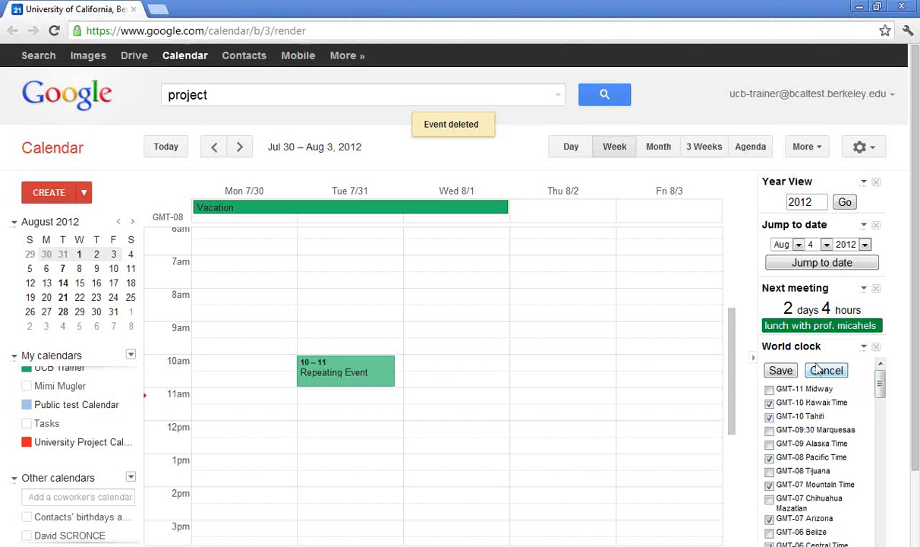
left_click(777, 369)
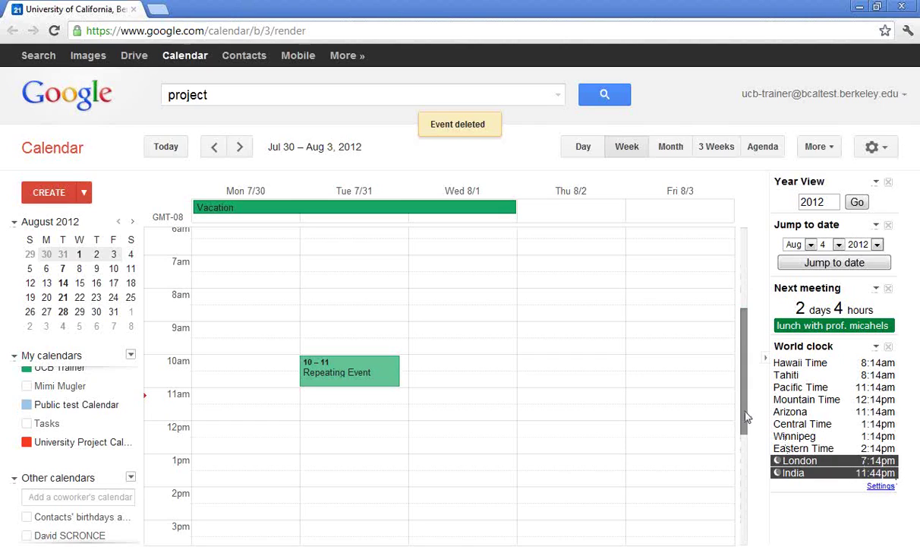
- Hide the 12am to 4am early-morning hours at the top of the week grid
left_click_drag(745, 416, 745, 353)
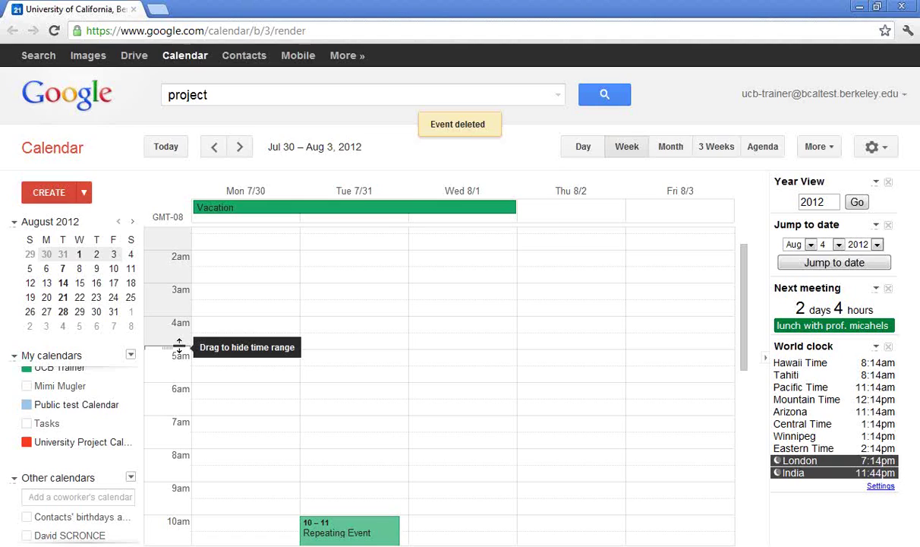
left_click_drag(179, 346, 178, 376)
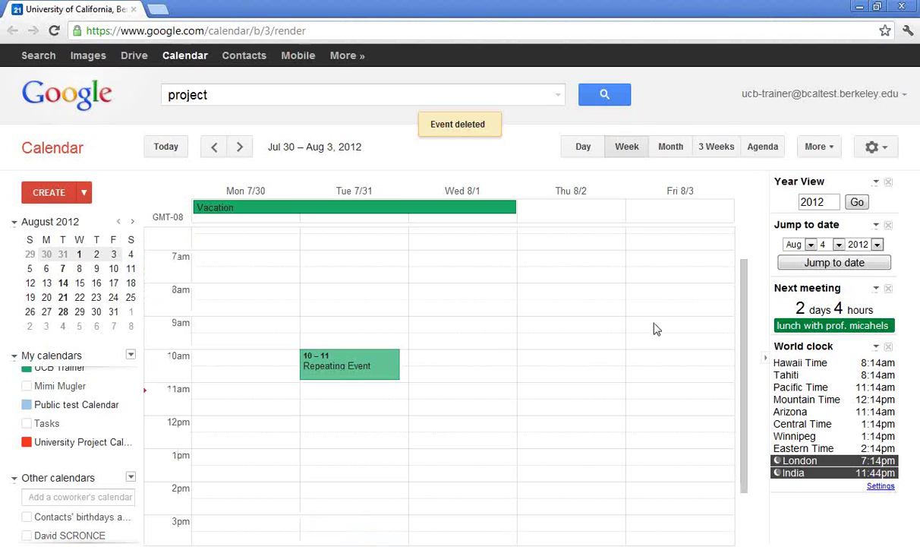
left_click_drag(749, 359, 754, 456)
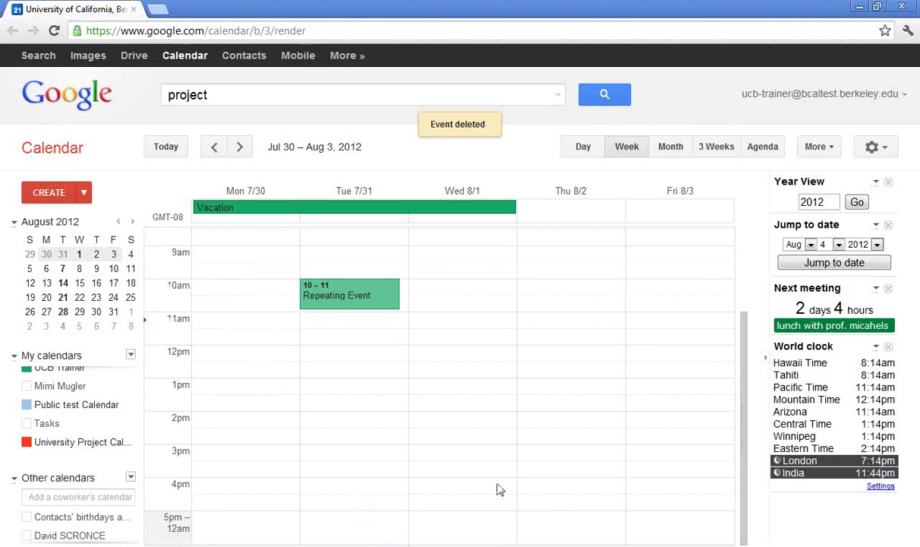
- Move the hidden evening range's start from 5pm to 6pm, then expand the 6pm–12am hours
left_click(174, 524)
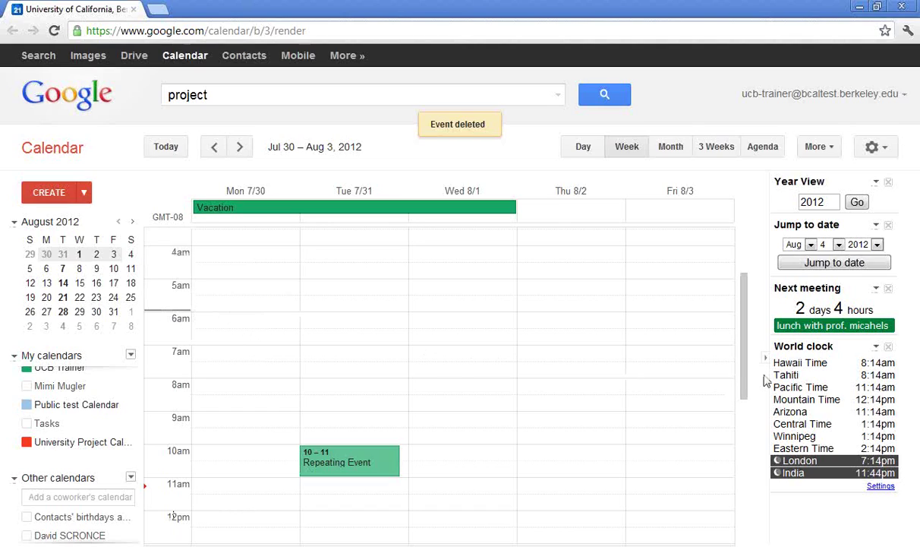
left_click(746, 445)
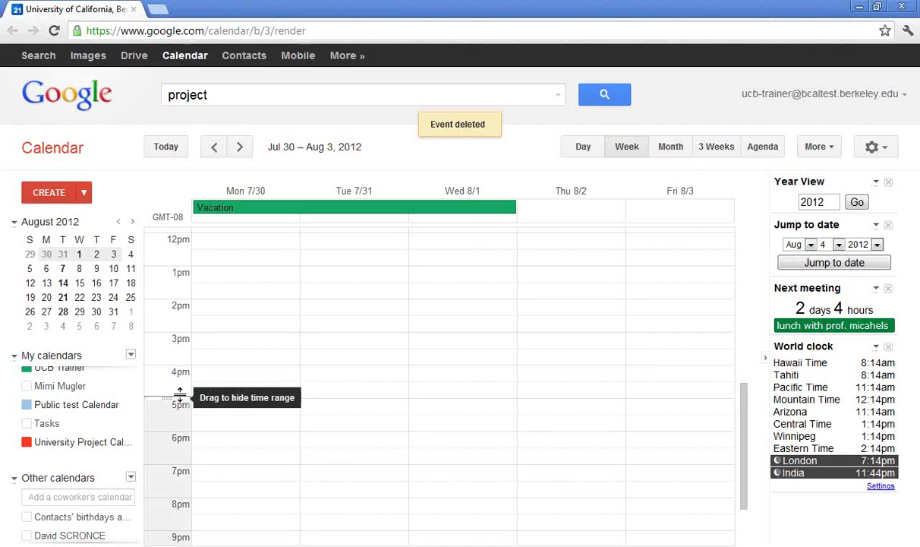
left_click_drag(180, 394, 177, 427)
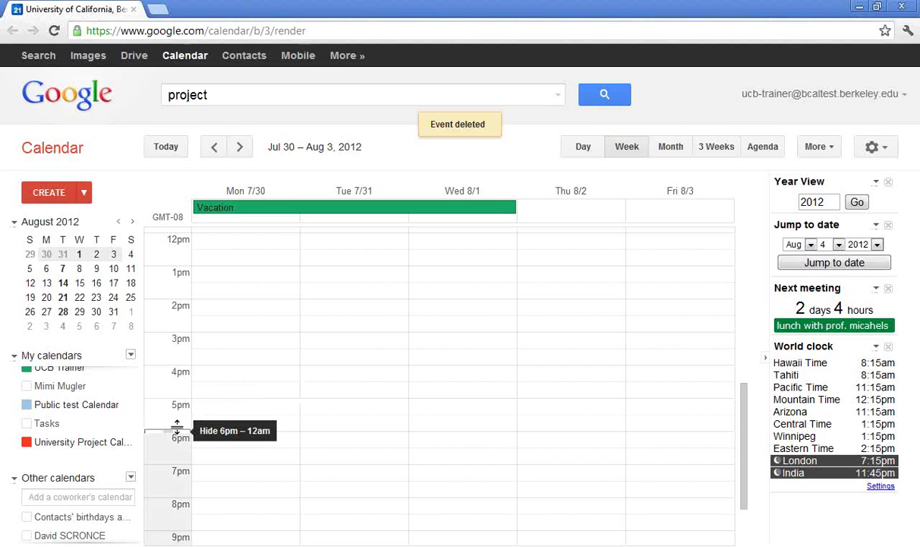
left_click_drag(177, 426, 179, 430)
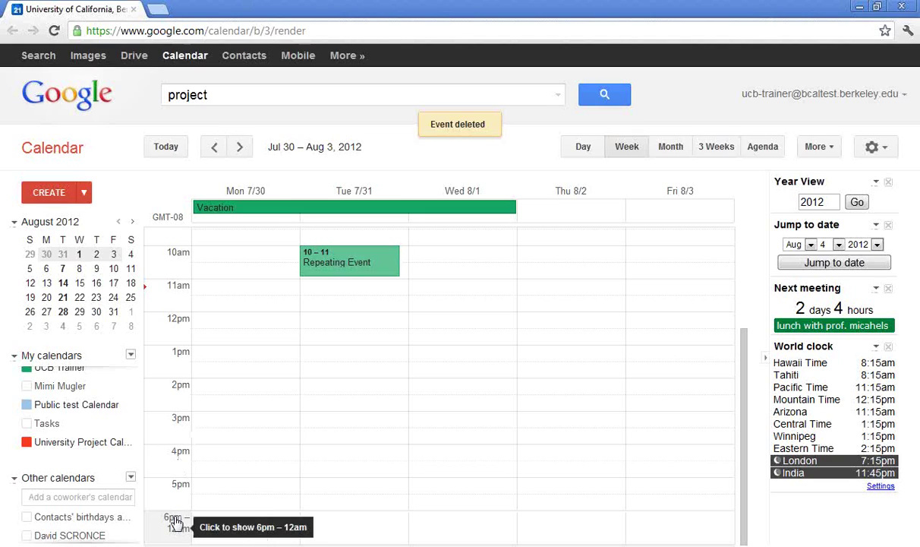
left_click(175, 521)
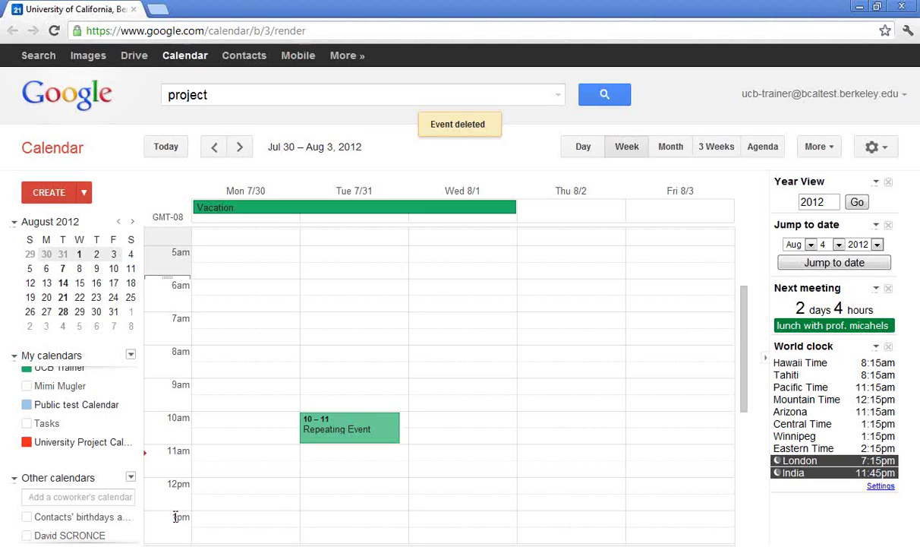